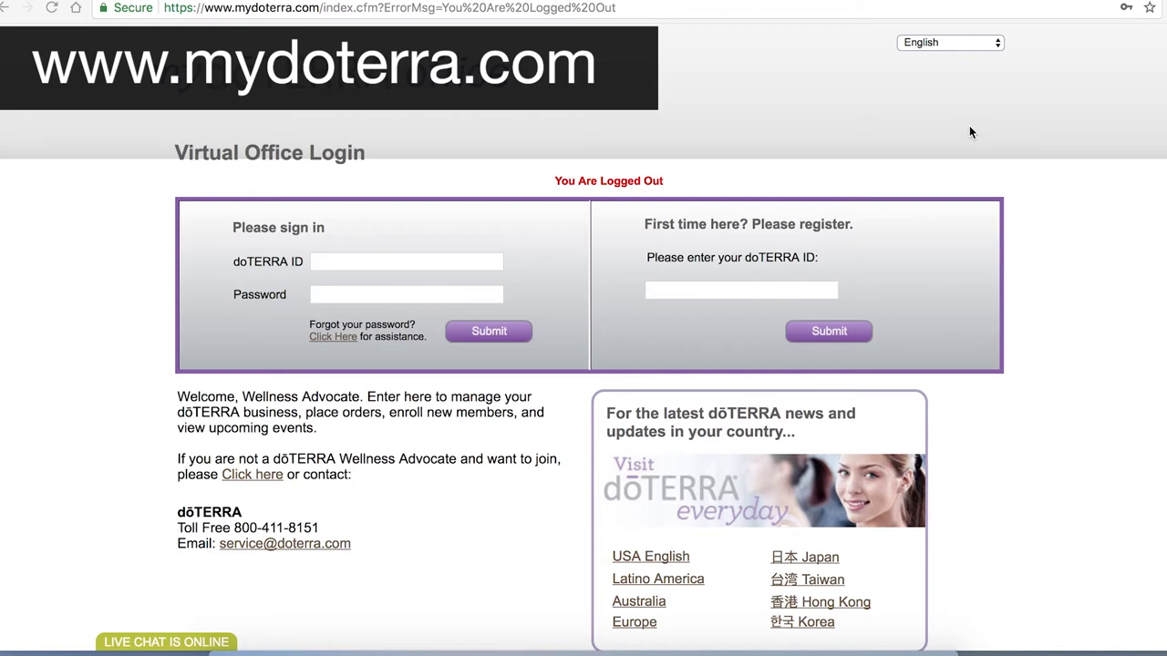
Sign in to the virtual office with the account's doTERRA ID and password
{"action": "left_click", "coordinate": [408, 261]}
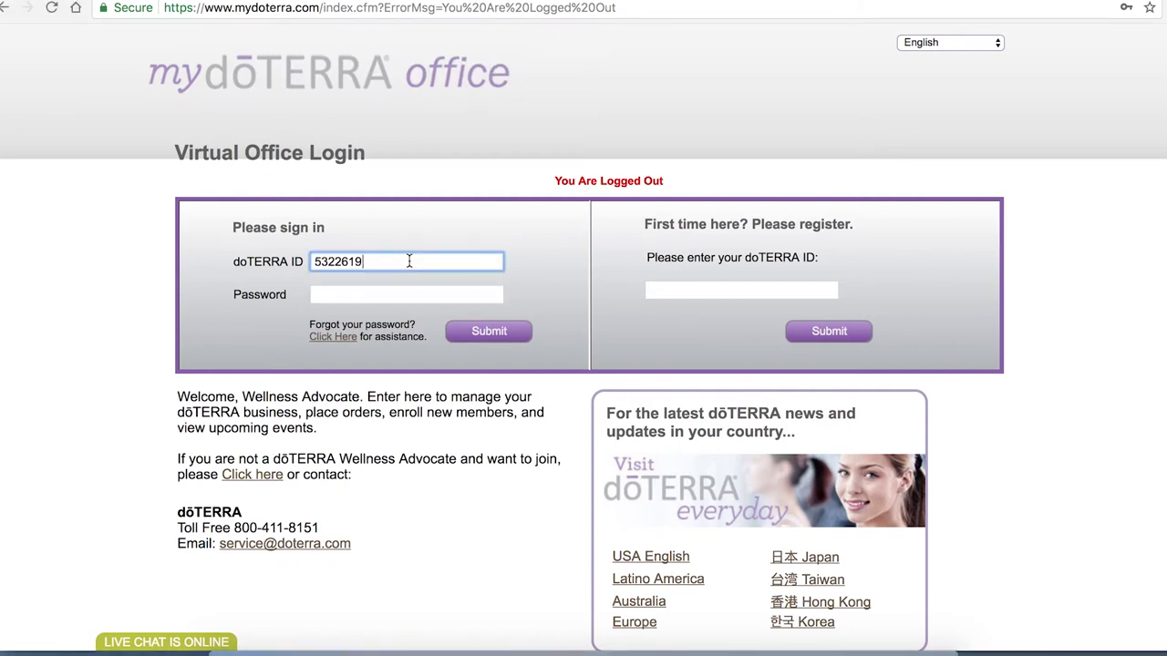
{"action": "left_click", "coordinate": [383, 292]}
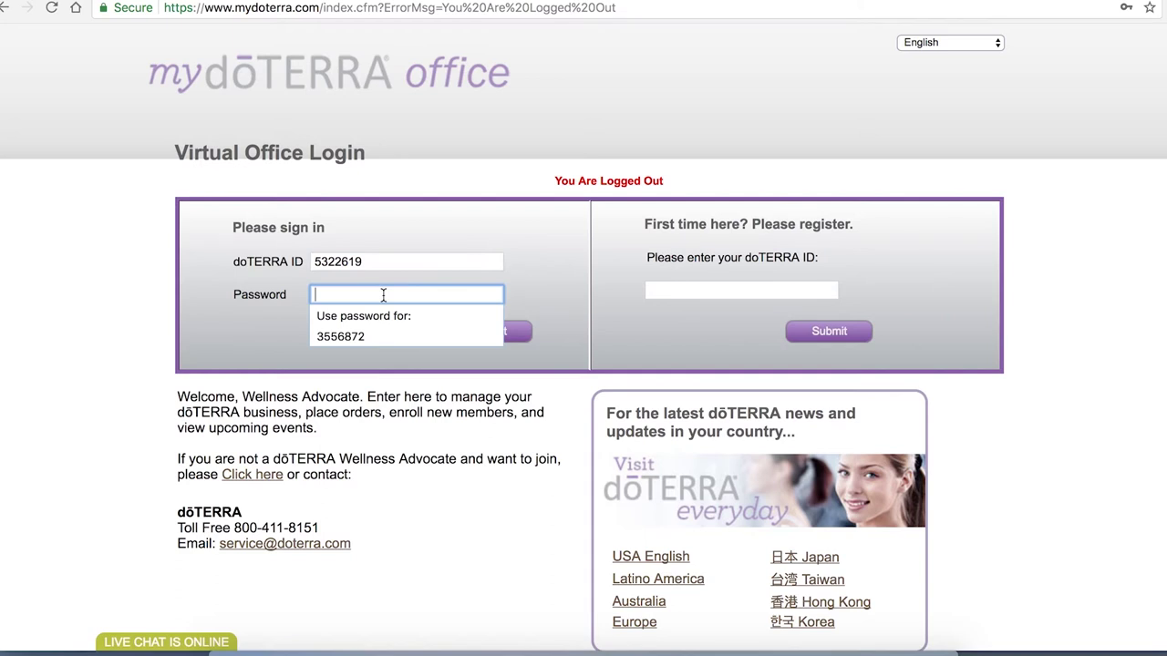
{"action": "type", "text": "•••••••••••••"}
{"action": "key", "text": "Return"}
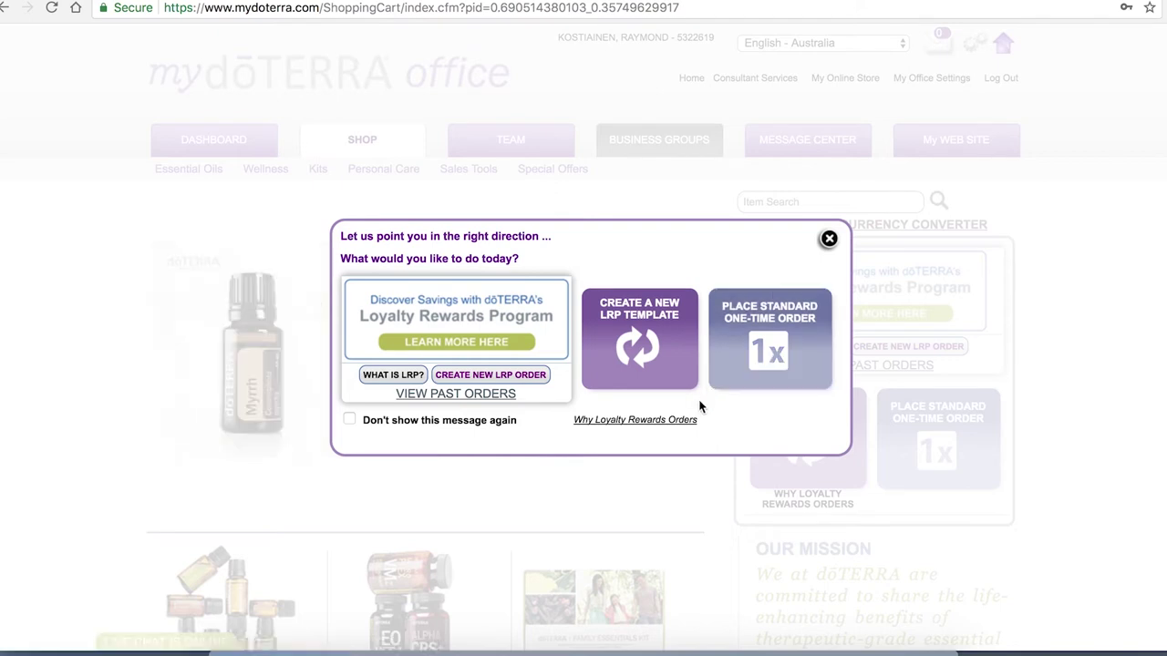
Choose to create a new LRP template from the order-type prompt
{"action": "left_click", "coordinate": [651, 365]}
Highlight the free Product of the Month note and the 125 Points Value requirement
{"action": "scroll", "coordinate": [650, 366], "scroll_direction": "down", "scroll_amount": 5}
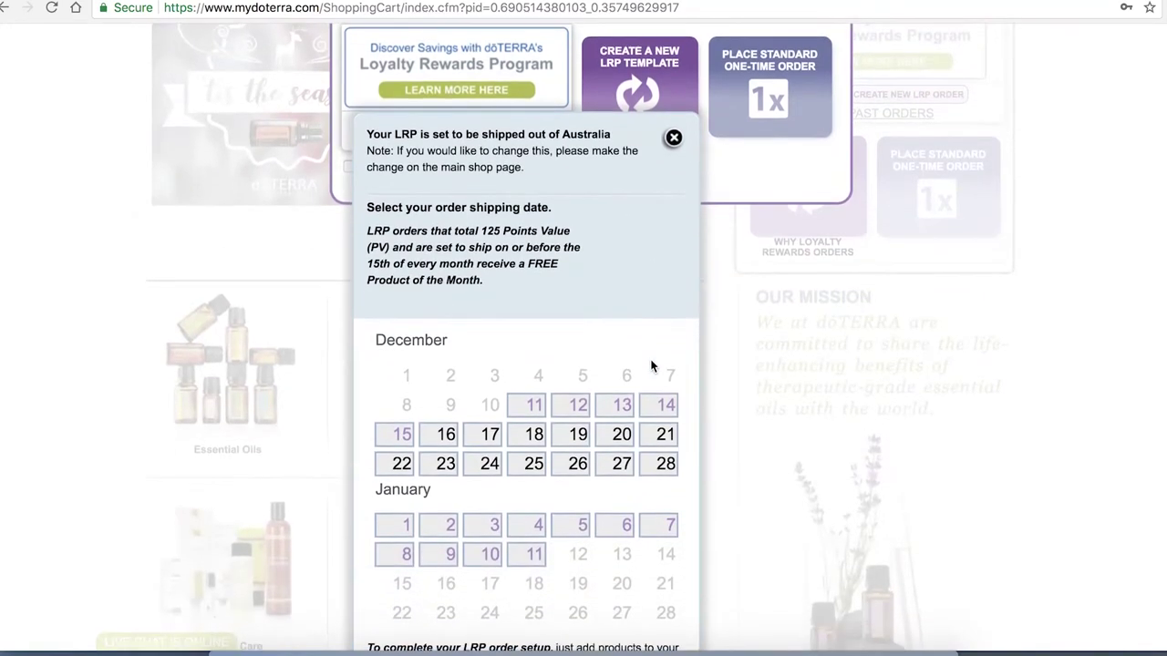
{"action": "scroll", "coordinate": [651, 365], "scroll_direction": "down", "scroll_amount": 1}
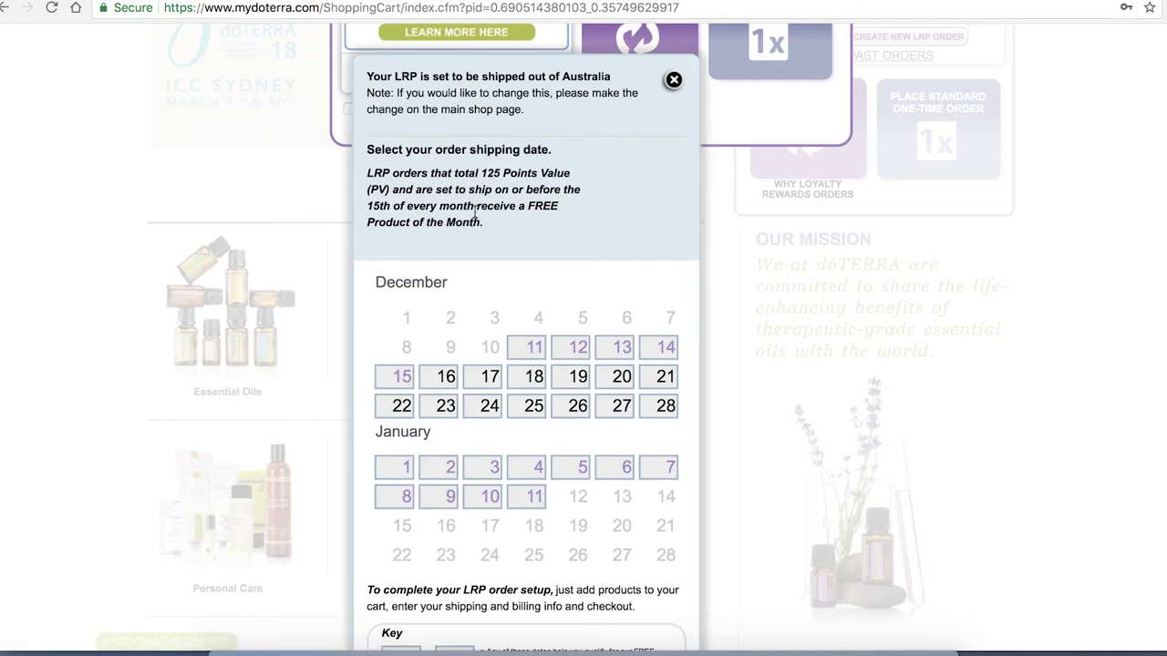
{"action": "left_click_drag", "start_coordinate": [476, 207], "coordinate": [584, 220]}
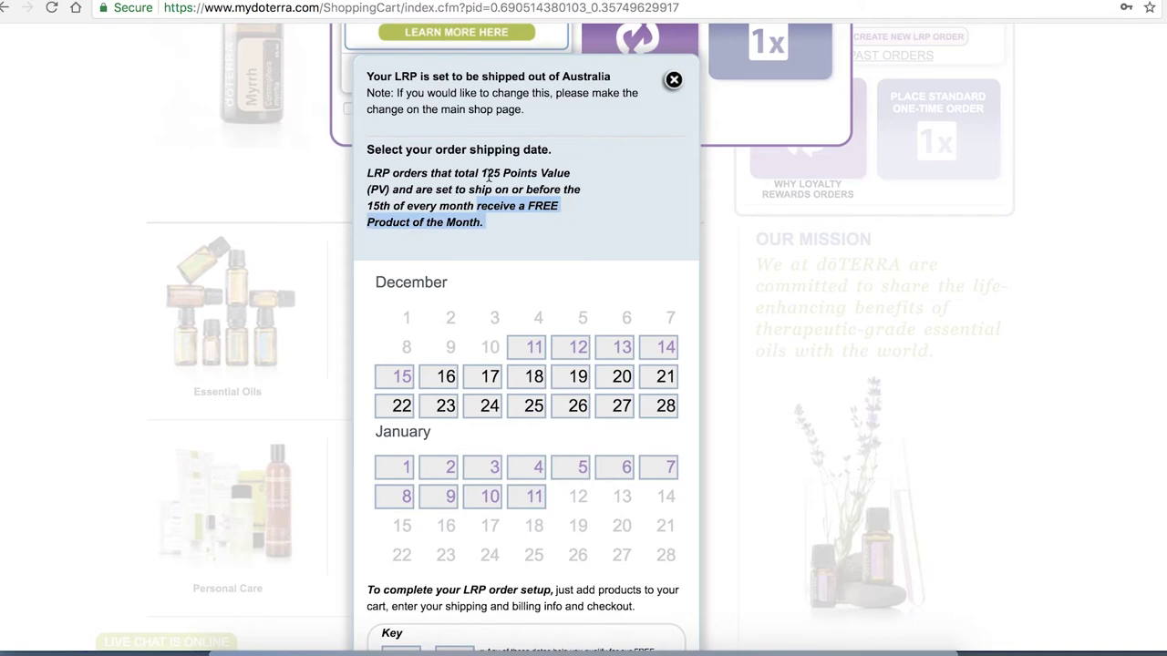
{"action": "left_click_drag", "start_coordinate": [481, 174], "coordinate": [575, 171]}
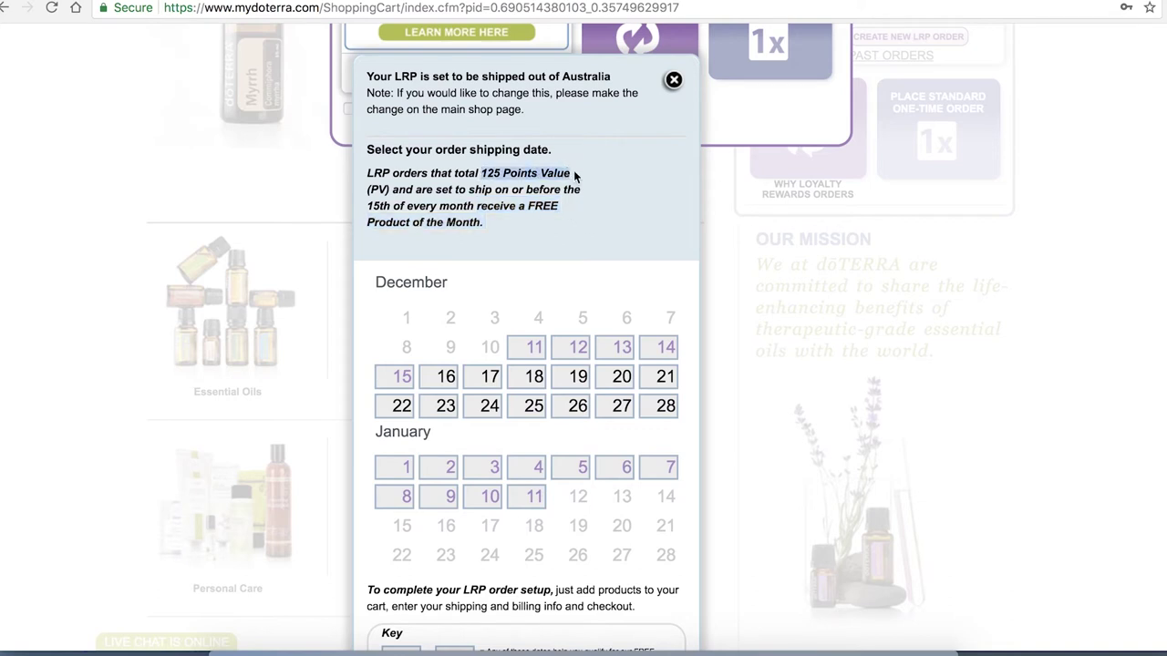
{"action": "scroll", "coordinate": [589, 259], "scroll_direction": "down", "scroll_amount": 2}
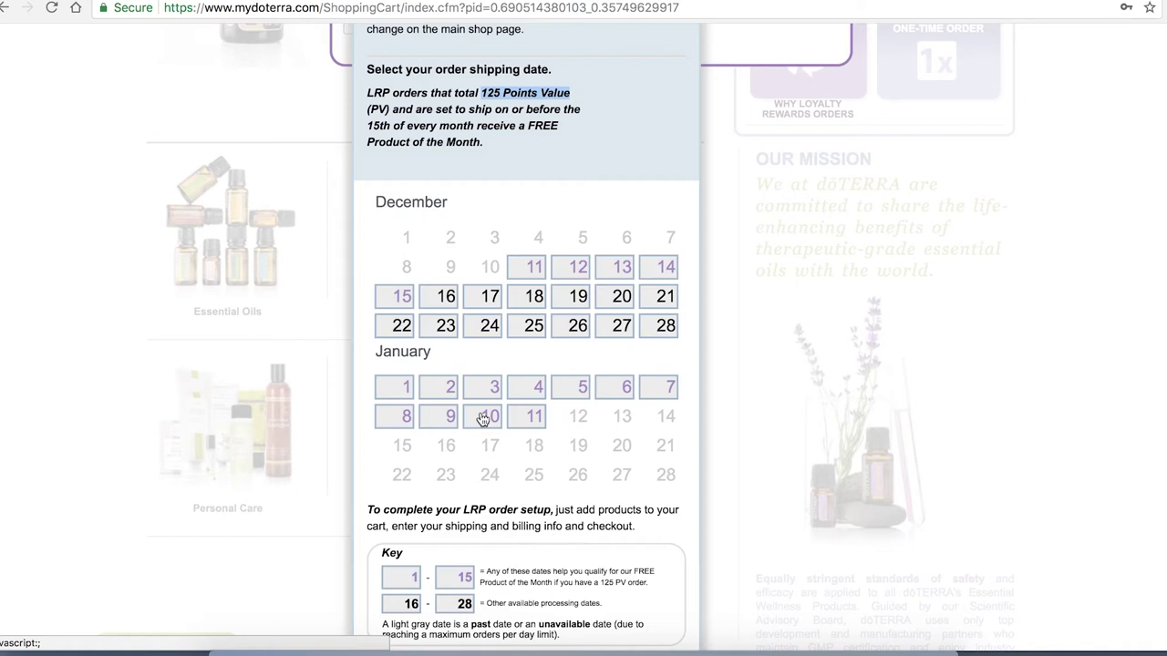
Set January 10 as the LRP shipping date and proceed to adding products
{"action": "left_click", "coordinate": [482, 417]}
{"action": "scroll", "coordinate": [672, 468], "scroll_direction": "down", "scroll_amount": 5}
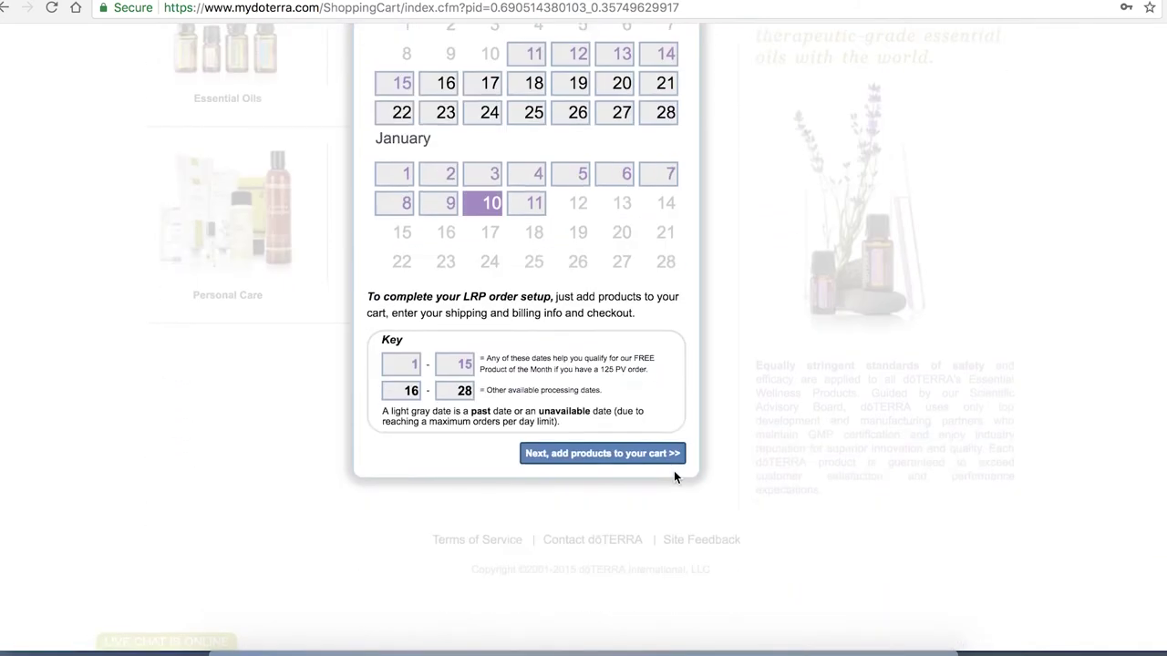
{"action": "left_click", "coordinate": [626, 454]}
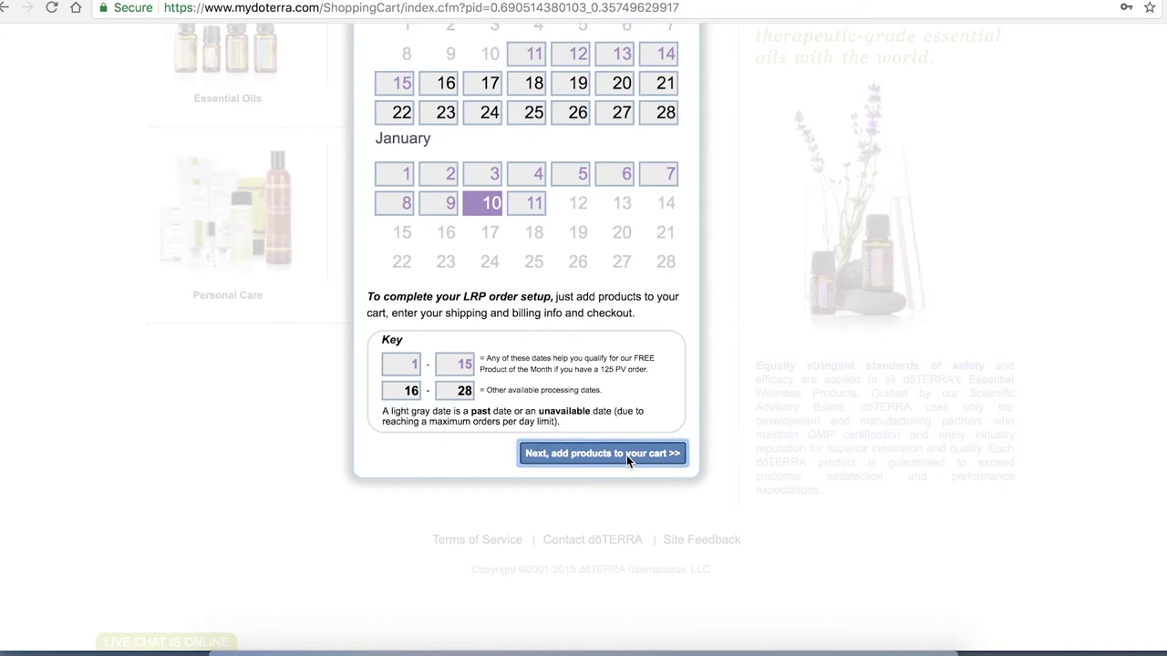
{"action": "scroll", "coordinate": [626, 462], "scroll_direction": "up", "scroll_amount": 5}
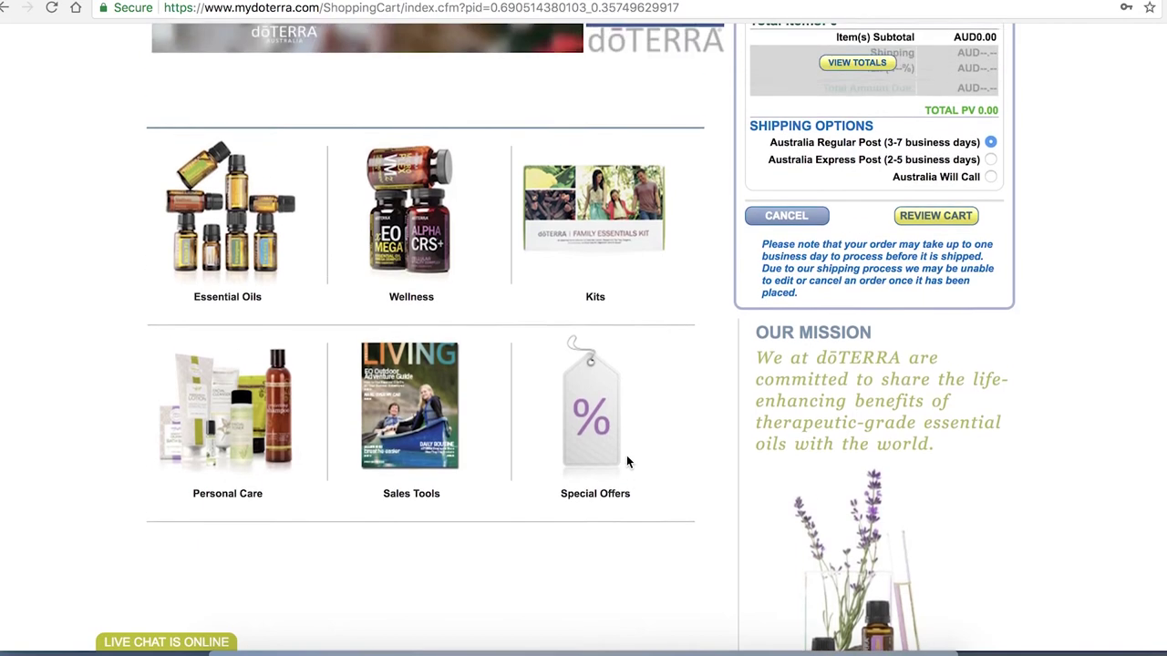
{"action": "scroll", "coordinate": [626, 455], "scroll_direction": "up", "scroll_amount": 2}
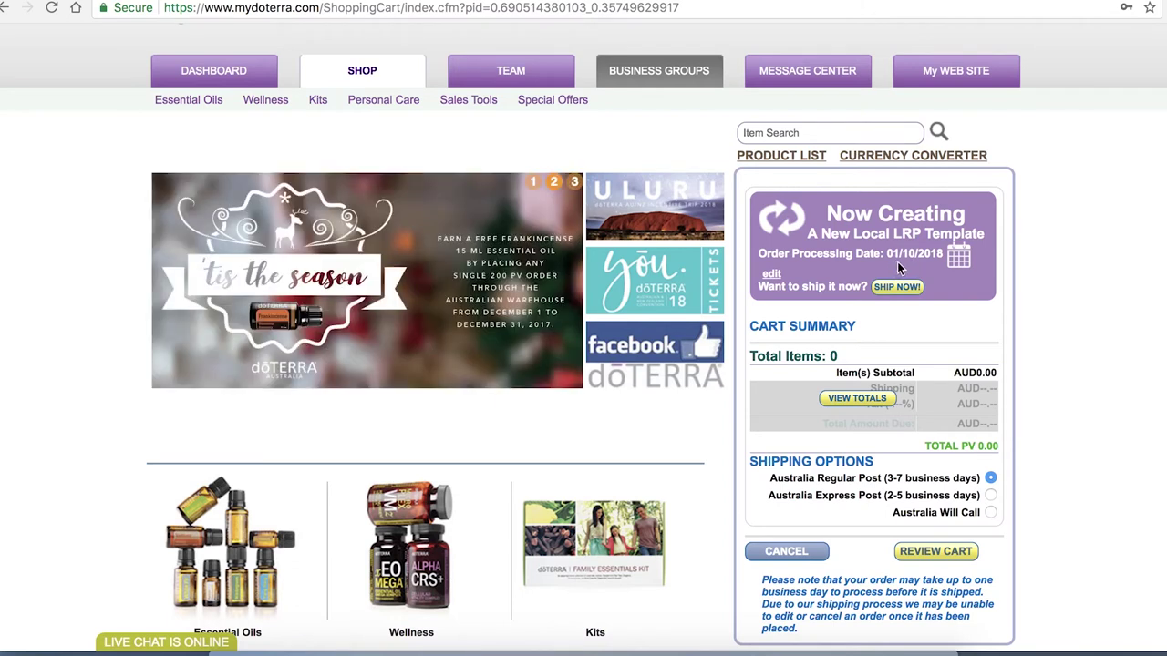
{"action": "scroll", "coordinate": [952, 269], "scroll_direction": "down", "scroll_amount": 2}
{"action": "scroll", "coordinate": [953, 269], "scroll_direction": "up", "scroll_amount": 3}
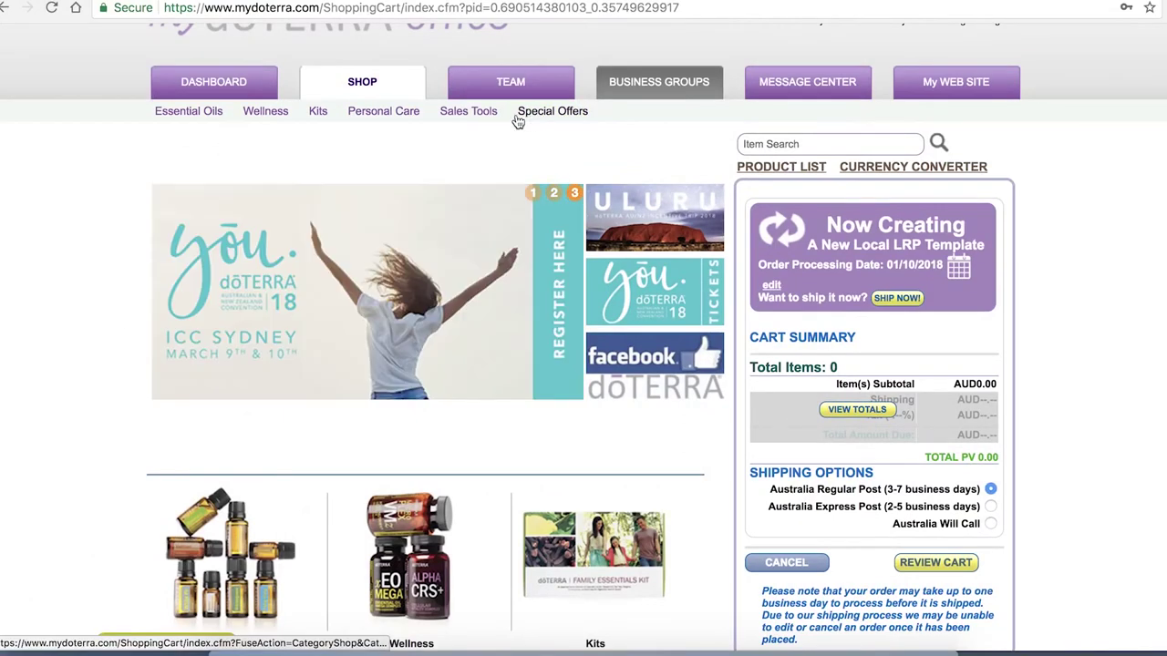
{"action": "left_click", "coordinate": [202, 115]}
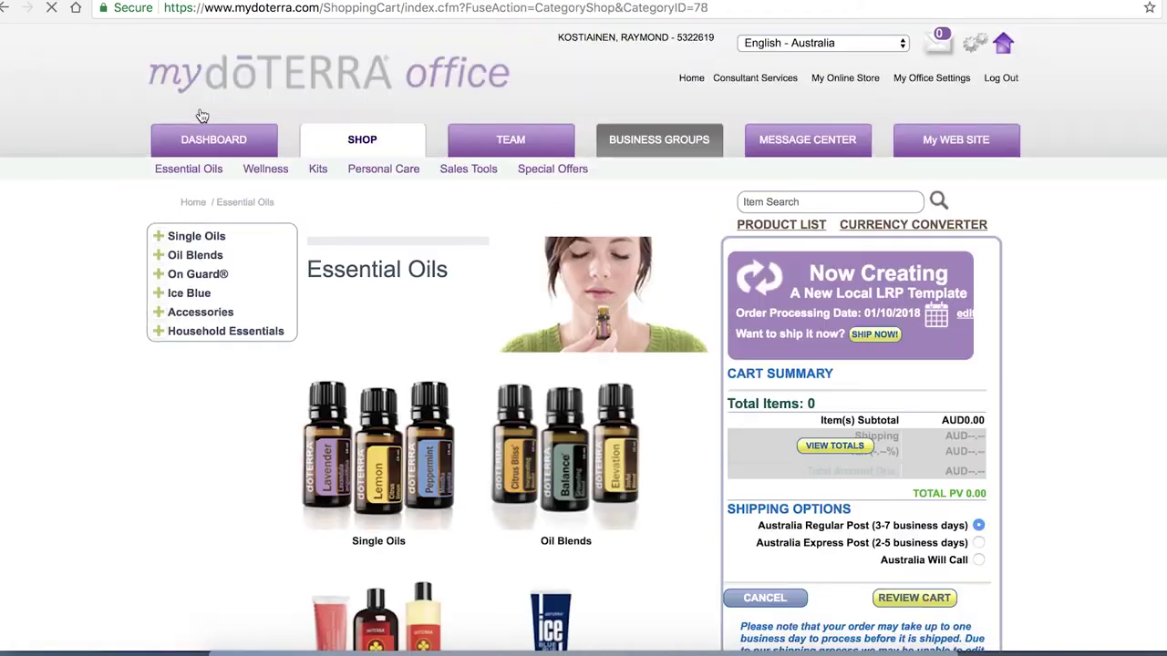
Add one Clary Sage from the Single Oils listing to the LRP cart
{"action": "scroll", "coordinate": [310, 330], "scroll_direction": "down", "scroll_amount": 3}
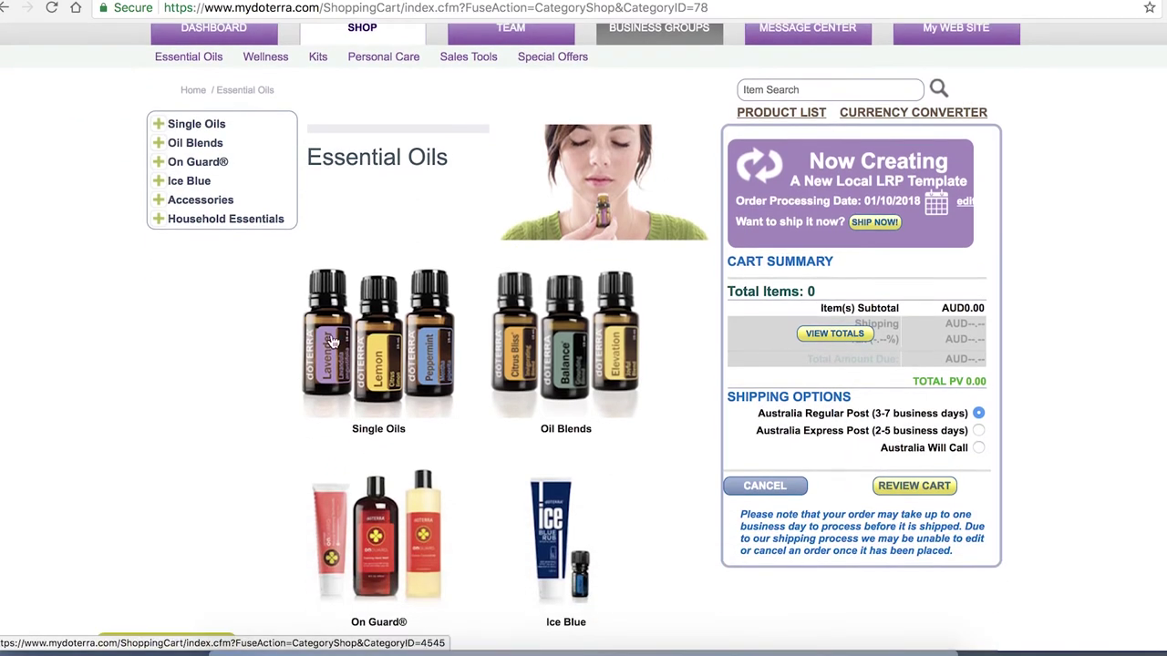
{"action": "left_click", "coordinate": [200, 125]}
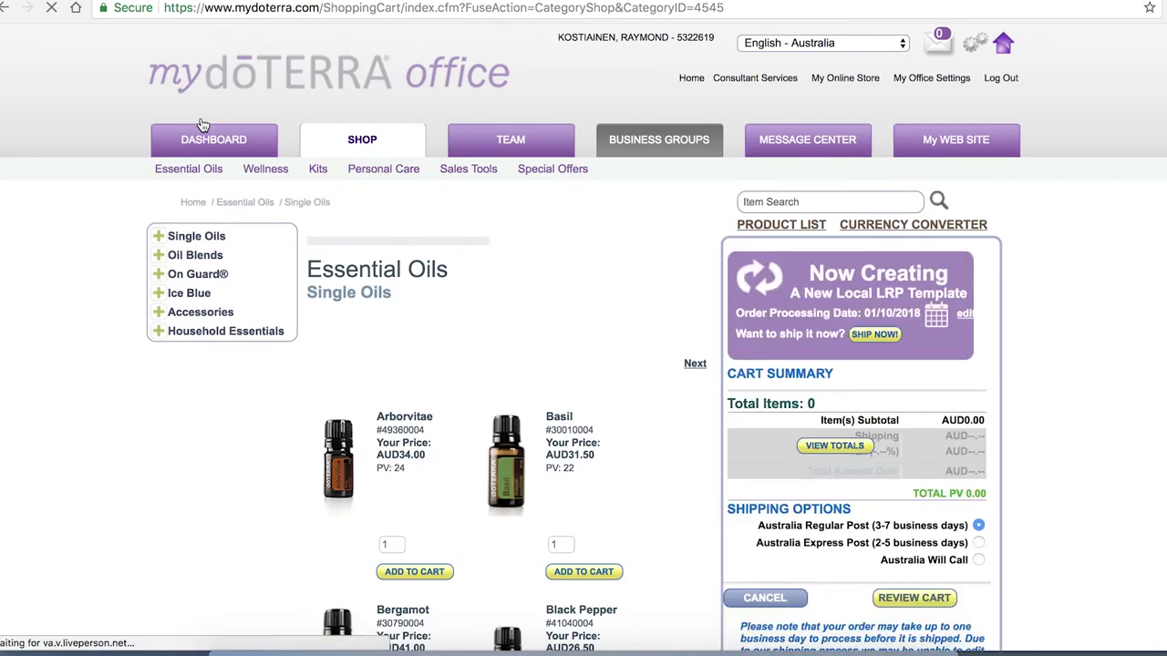
{"action": "scroll", "coordinate": [410, 335], "scroll_direction": "down", "scroll_amount": 5}
{"action": "scroll", "coordinate": [412, 339], "scroll_direction": "down", "scroll_amount": 10}
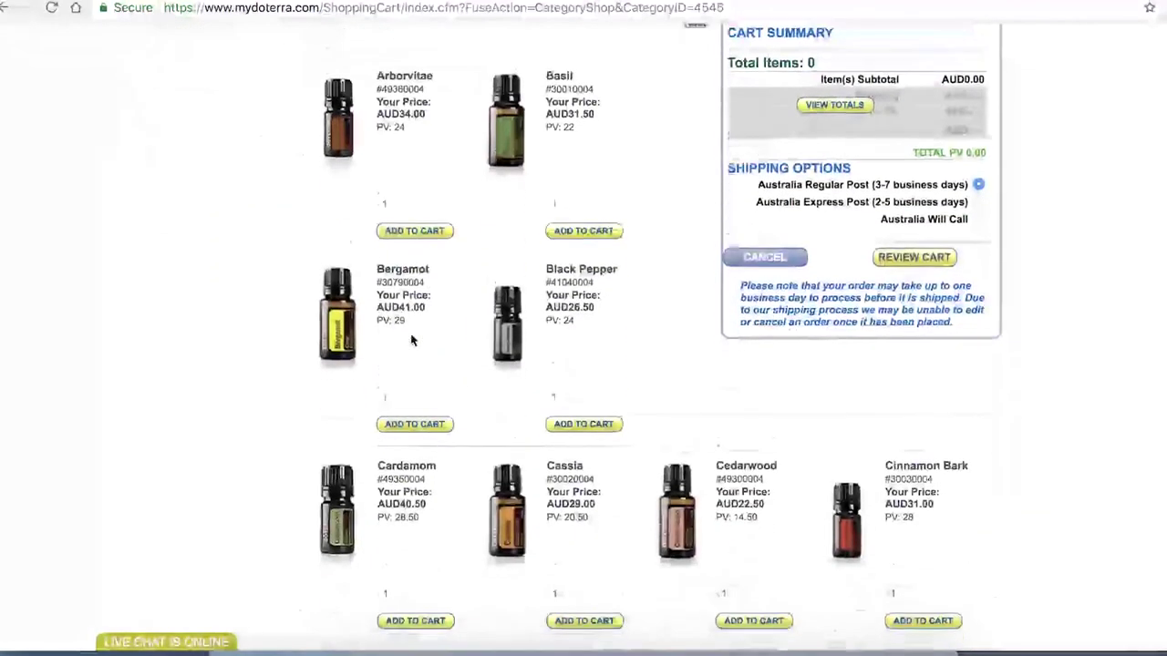
{"action": "scroll", "coordinate": [410, 339], "scroll_direction": "down", "scroll_amount": 3}
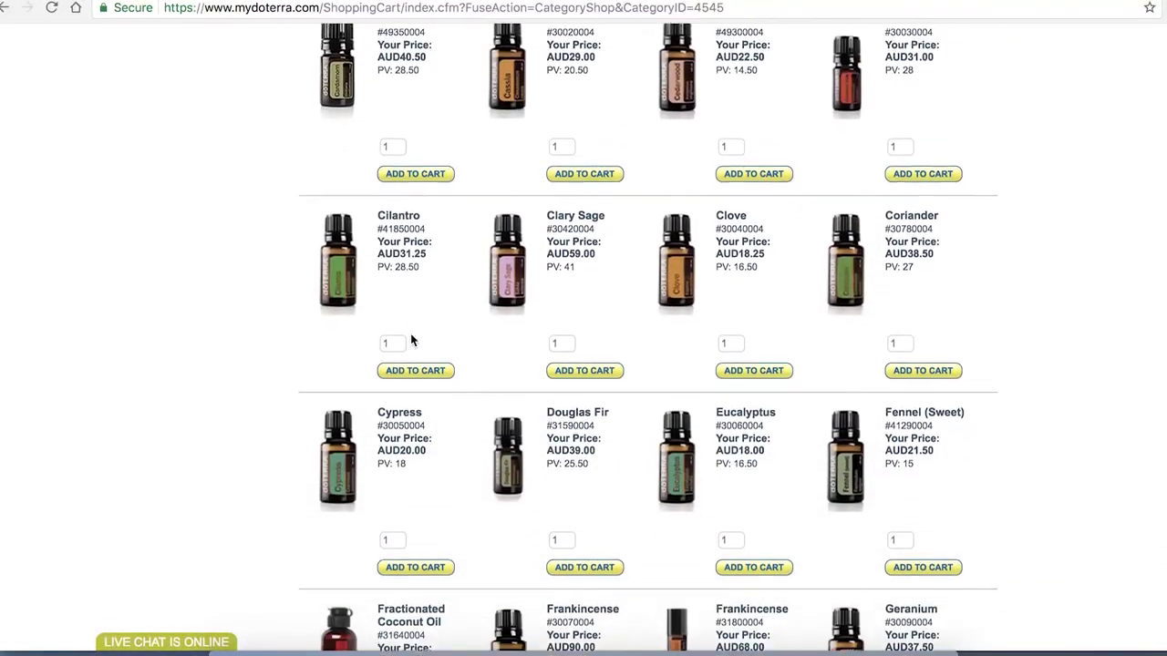
{"action": "left_click", "coordinate": [592, 356]}
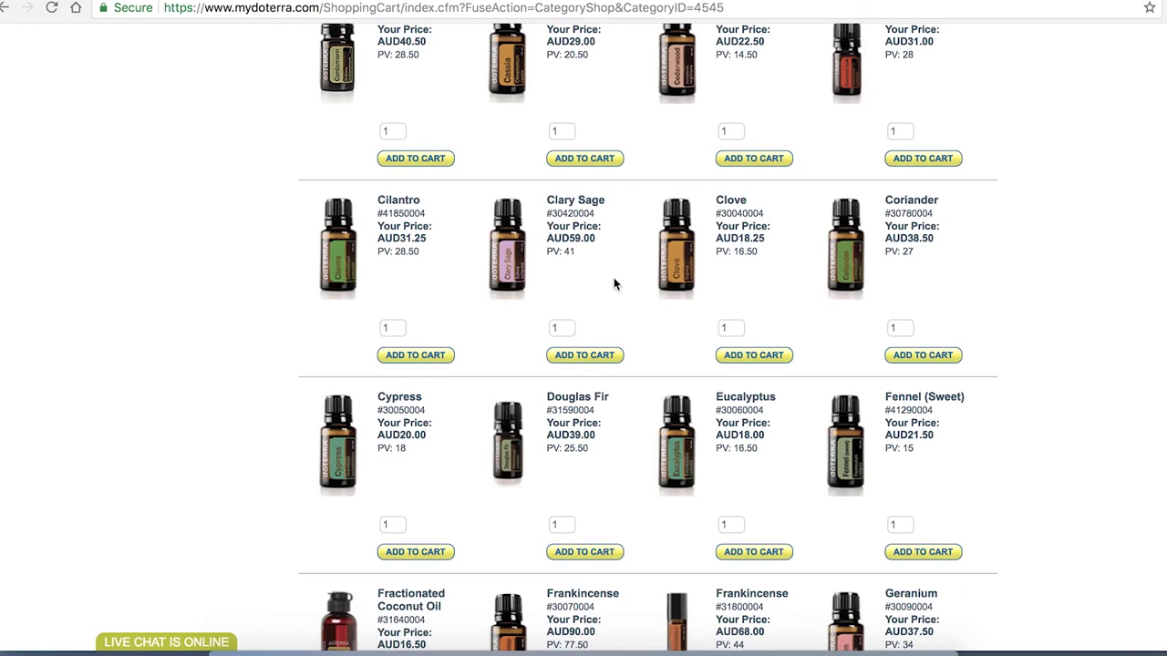
Go to the next page of the Single Oils listing
{"action": "scroll", "coordinate": [614, 279], "scroll_direction": "down", "scroll_amount": 1}
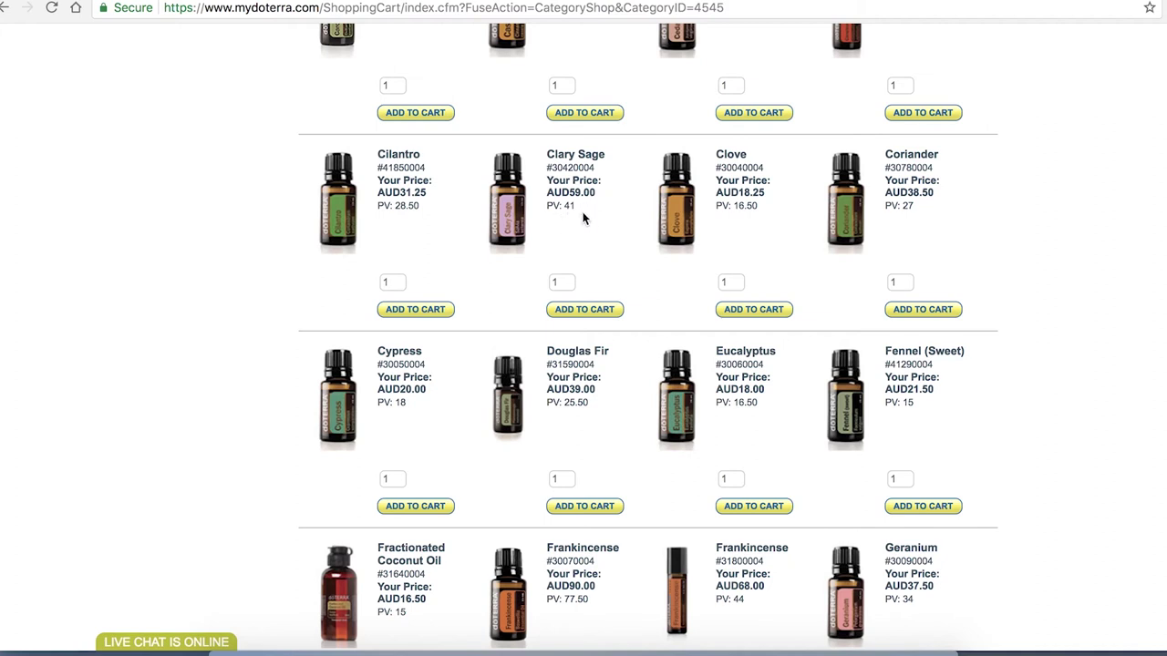
{"action": "scroll", "coordinate": [583, 217], "scroll_direction": "up", "scroll_amount": 1}
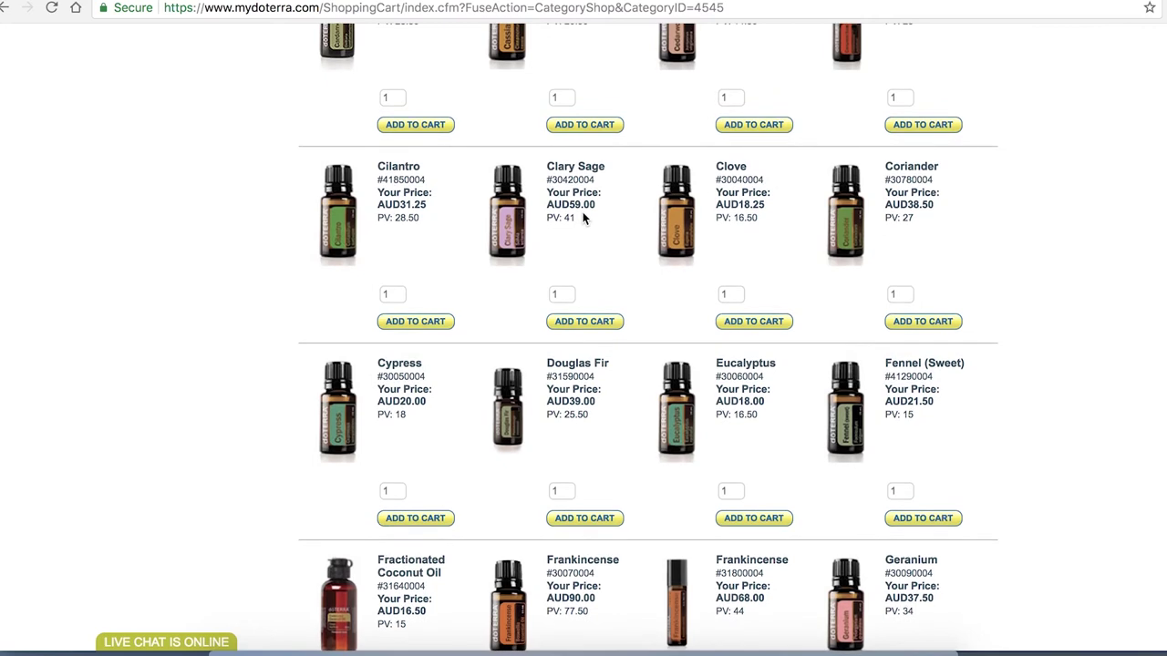
{"action": "scroll", "coordinate": [584, 217], "scroll_direction": "up", "scroll_amount": 1}
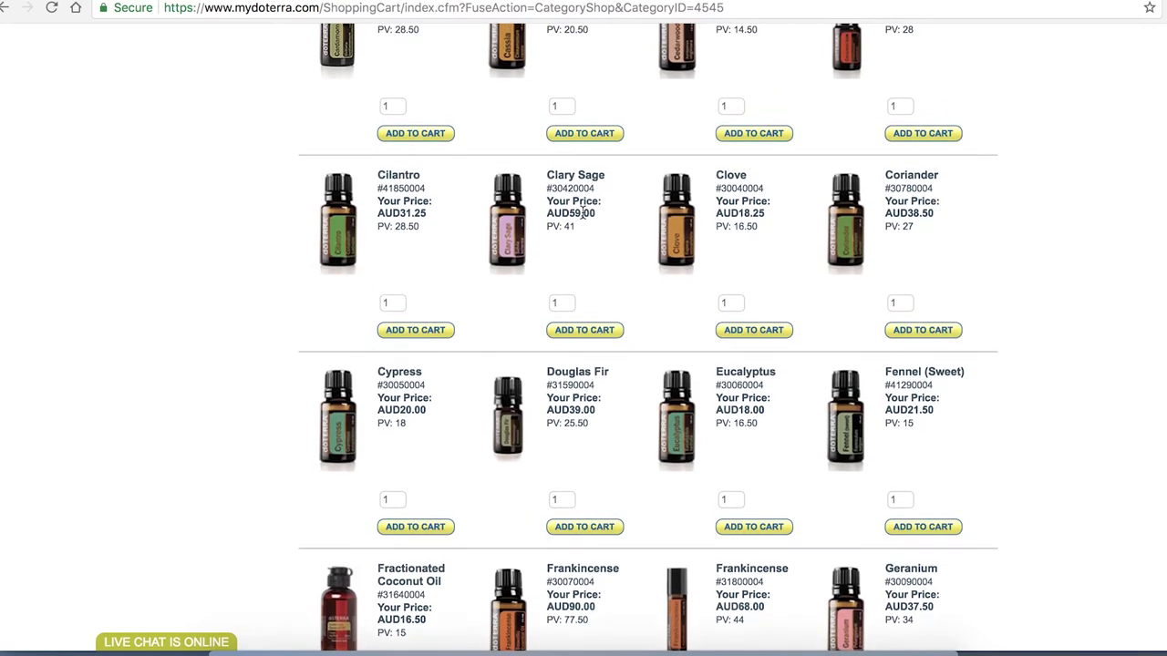
{"action": "scroll", "coordinate": [584, 216], "scroll_direction": "down", "scroll_amount": 2}
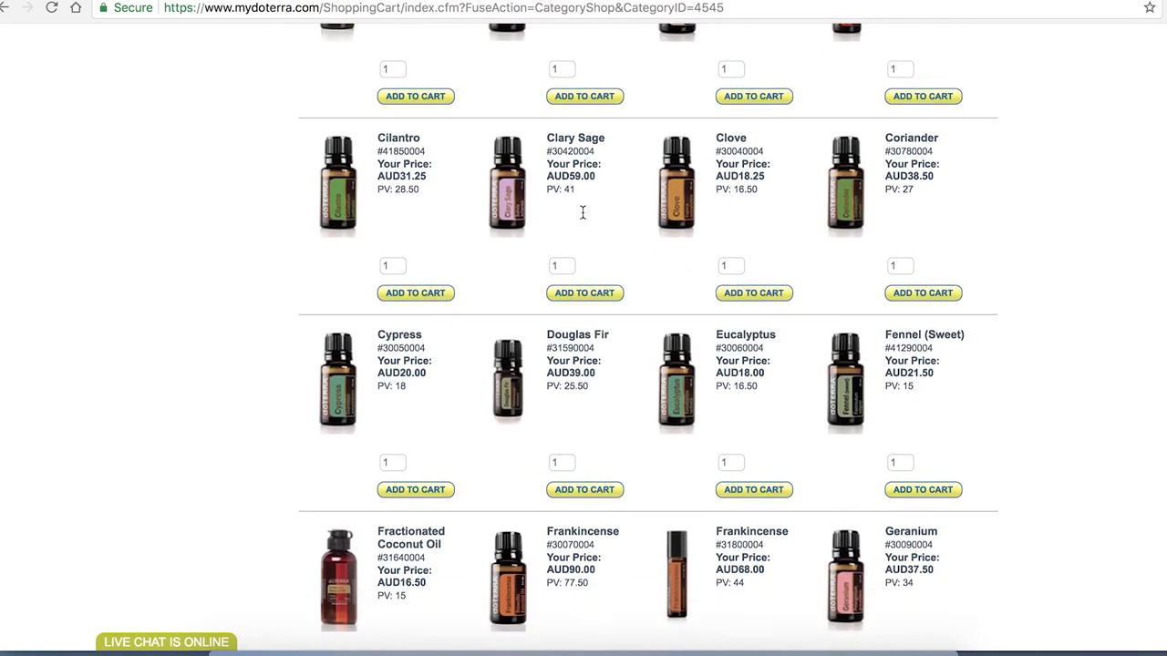
{"action": "scroll", "coordinate": [584, 217], "scroll_direction": "down", "scroll_amount": 4}
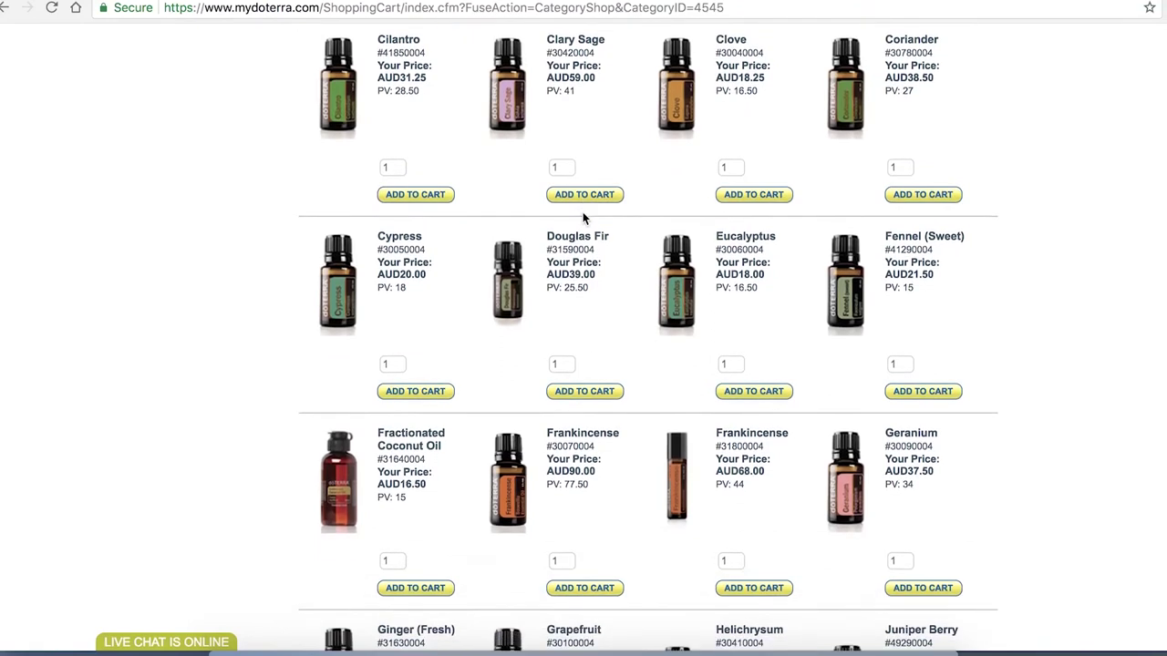
{"action": "scroll", "coordinate": [583, 217], "scroll_direction": "down", "scroll_amount": 3}
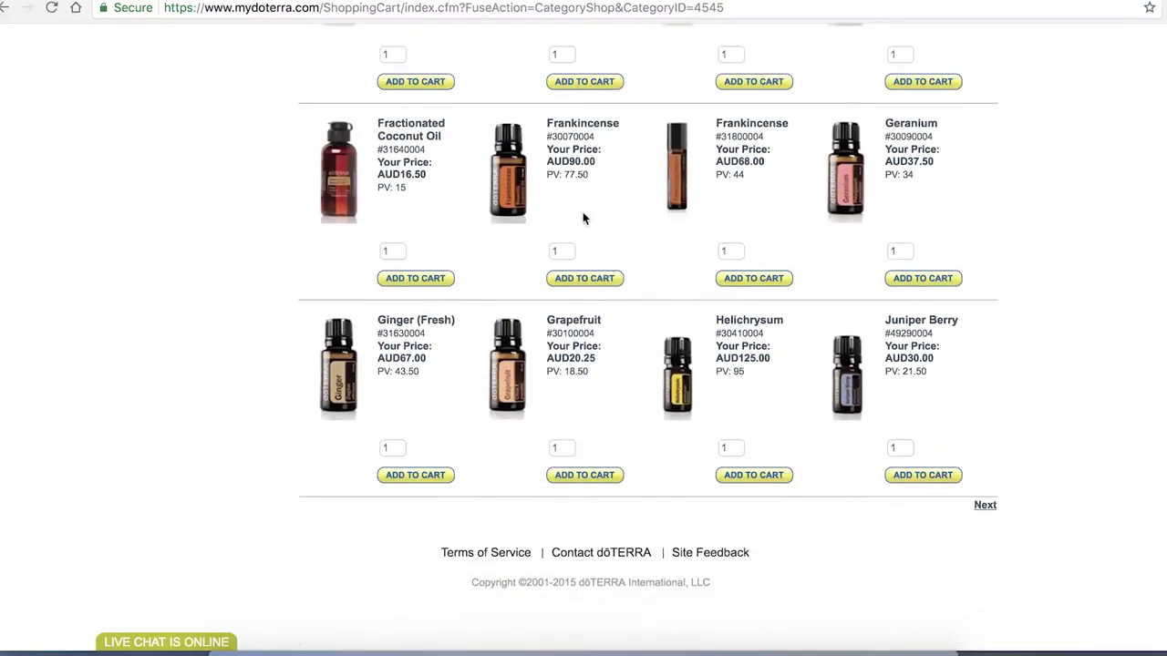
{"action": "left_click", "coordinate": [983, 505]}
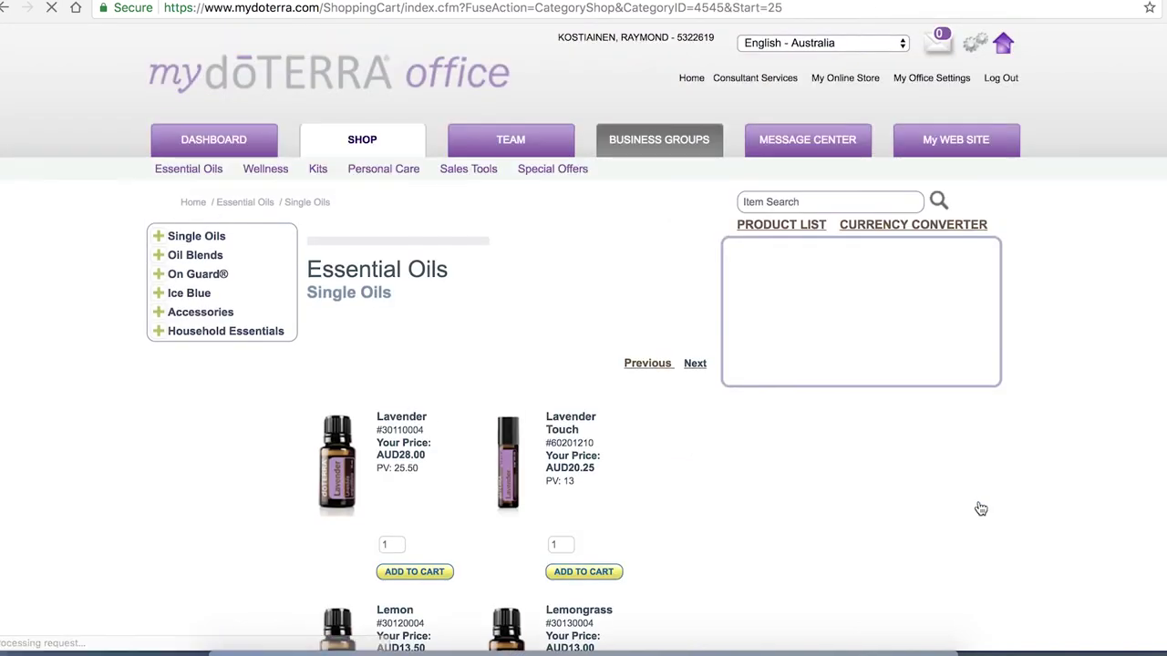
{"action": "scroll", "coordinate": [630, 518], "scroll_direction": "down", "scroll_amount": 4}
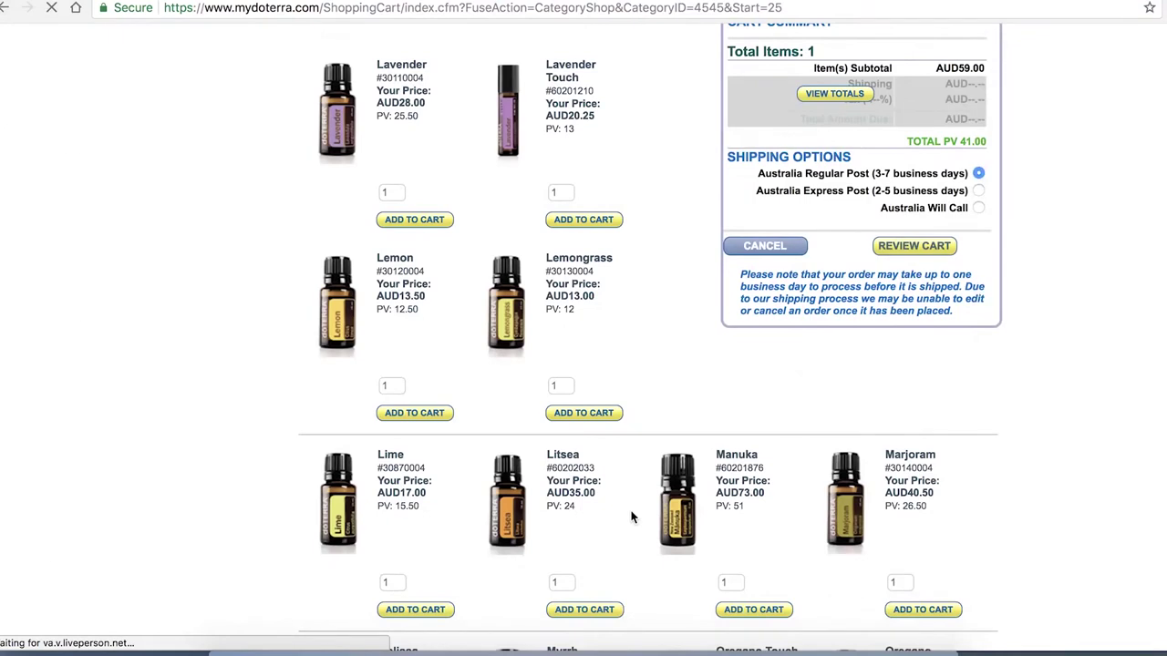
{"action": "scroll", "coordinate": [631, 517], "scroll_direction": "down", "scroll_amount": 2}
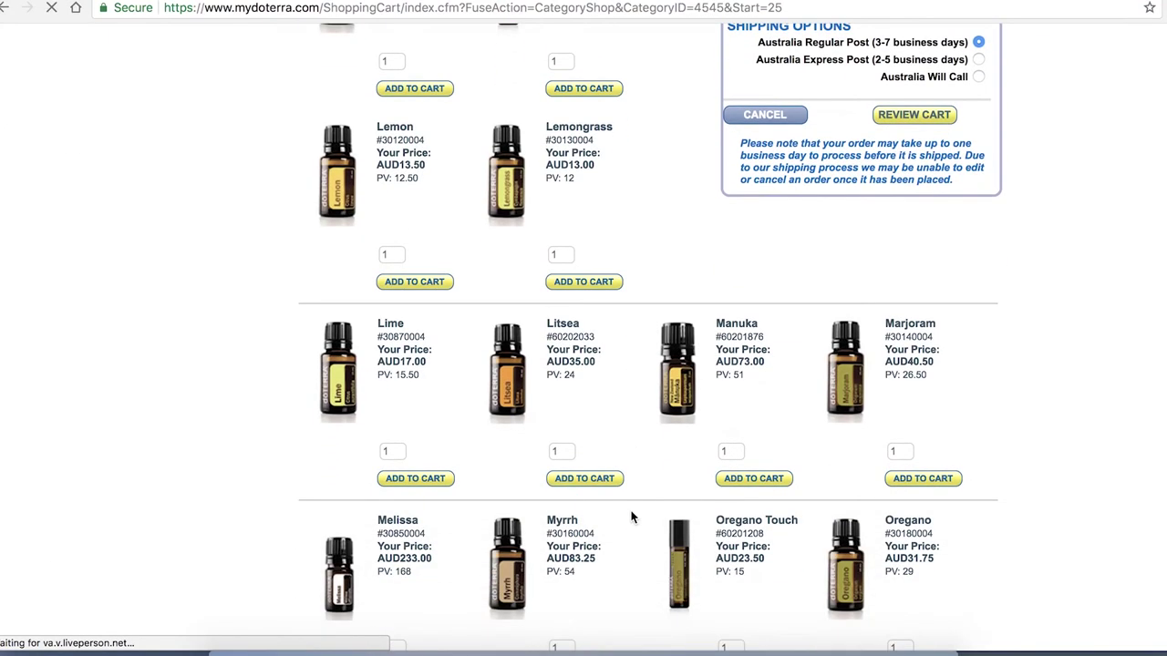
Add Marjoram to the cart, calculate the totals and open the cart review page
{"action": "scroll", "coordinate": [631, 517], "scroll_direction": "down", "scroll_amount": 3}
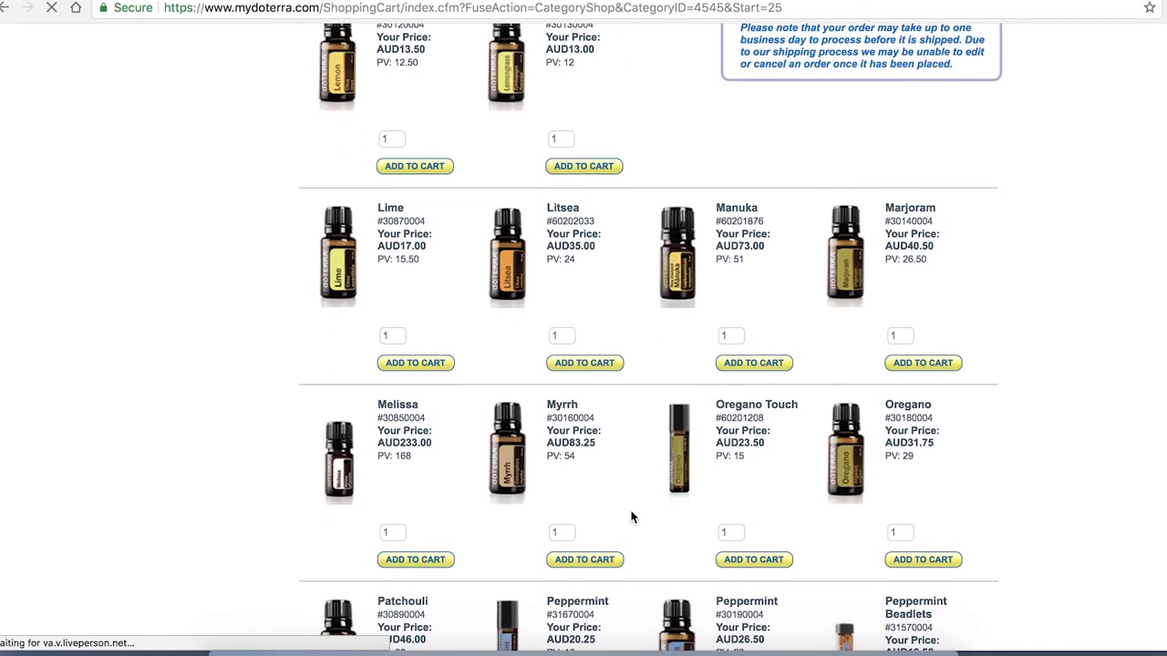
{"action": "left_click", "coordinate": [921, 363]}
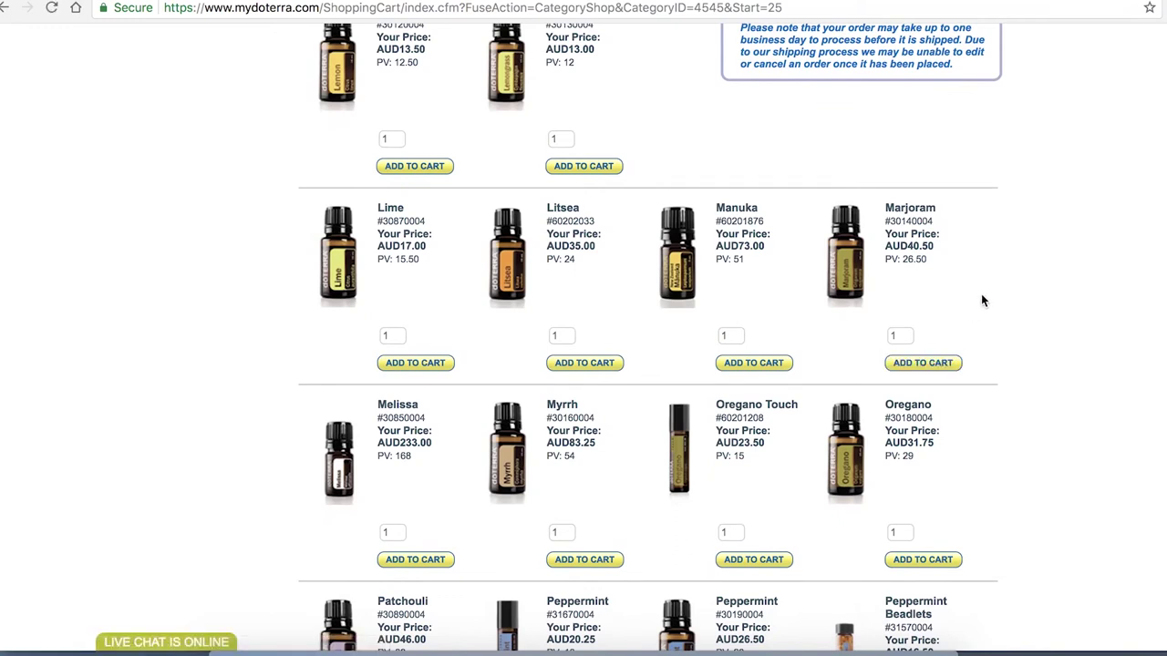
{"action": "scroll", "coordinate": [987, 292], "scroll_direction": "up", "scroll_amount": 4}
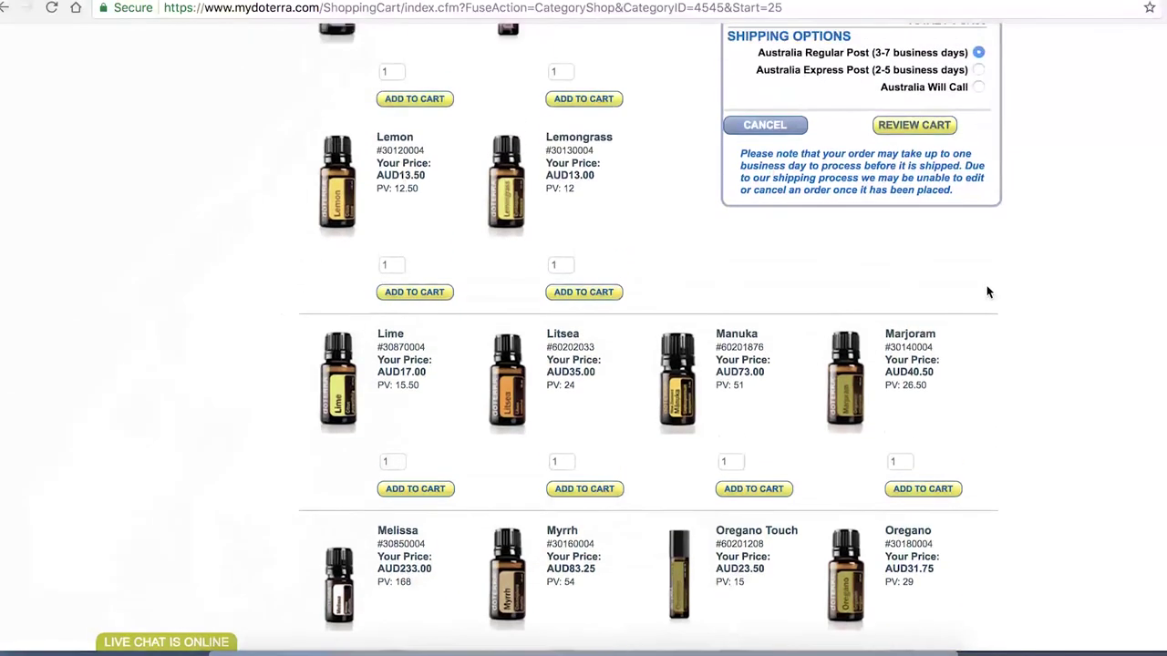
{"action": "scroll", "coordinate": [987, 292], "scroll_direction": "up", "scroll_amount": 6}
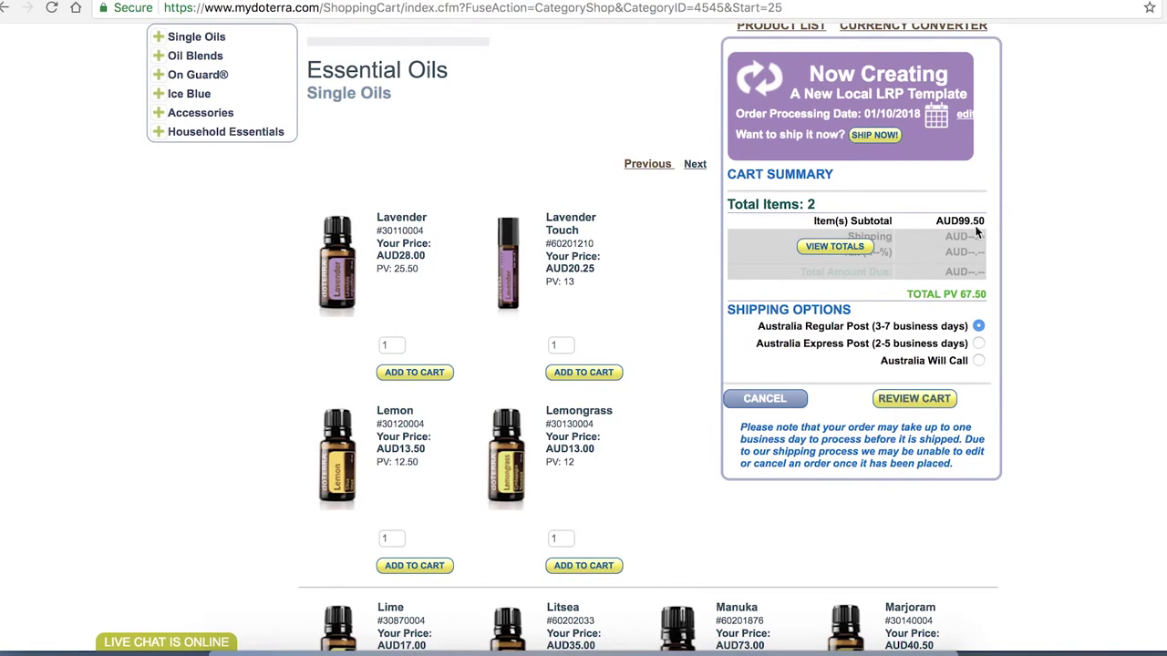
{"action": "left_click", "coordinate": [843, 248]}
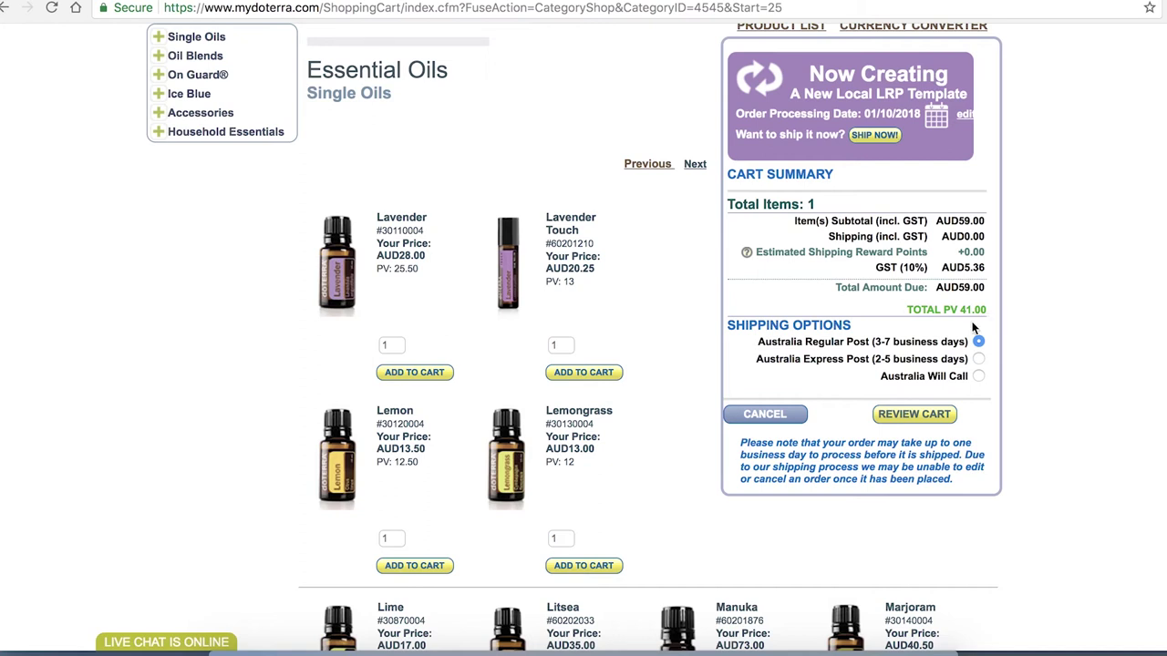
{"action": "left_click", "coordinate": [923, 421]}
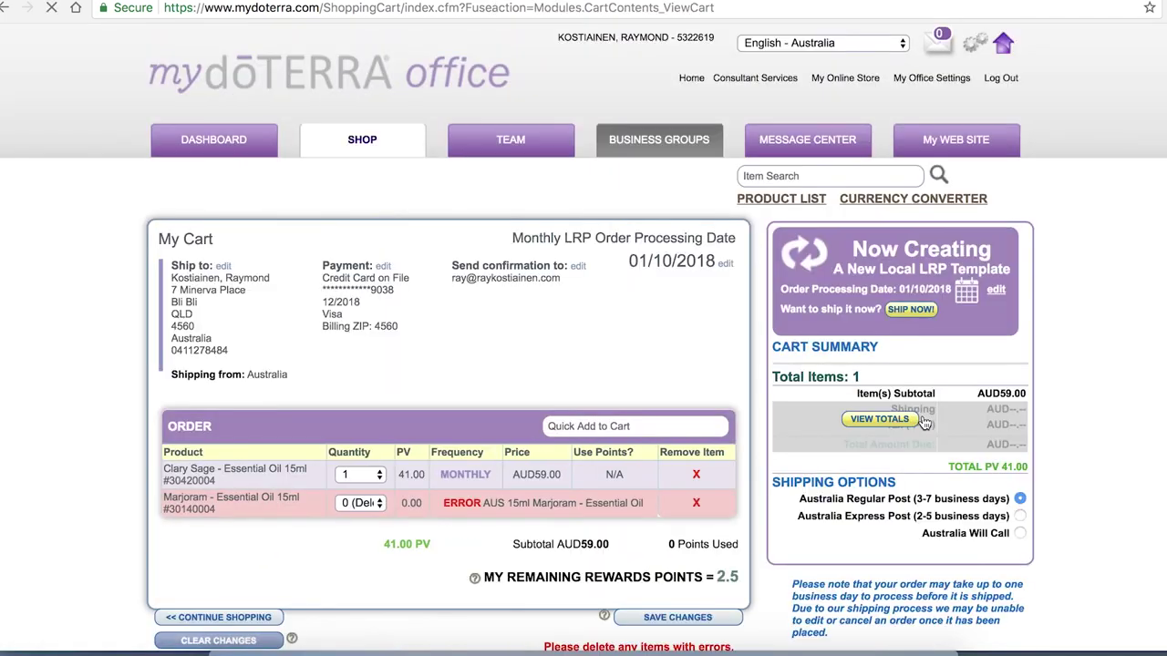
Set the errored Marjoram line's quantity to 0 (Delete), leaving Clary Sage at AUD59.00
{"action": "scroll", "coordinate": [570, 354], "scroll_direction": "down", "scroll_amount": 3}
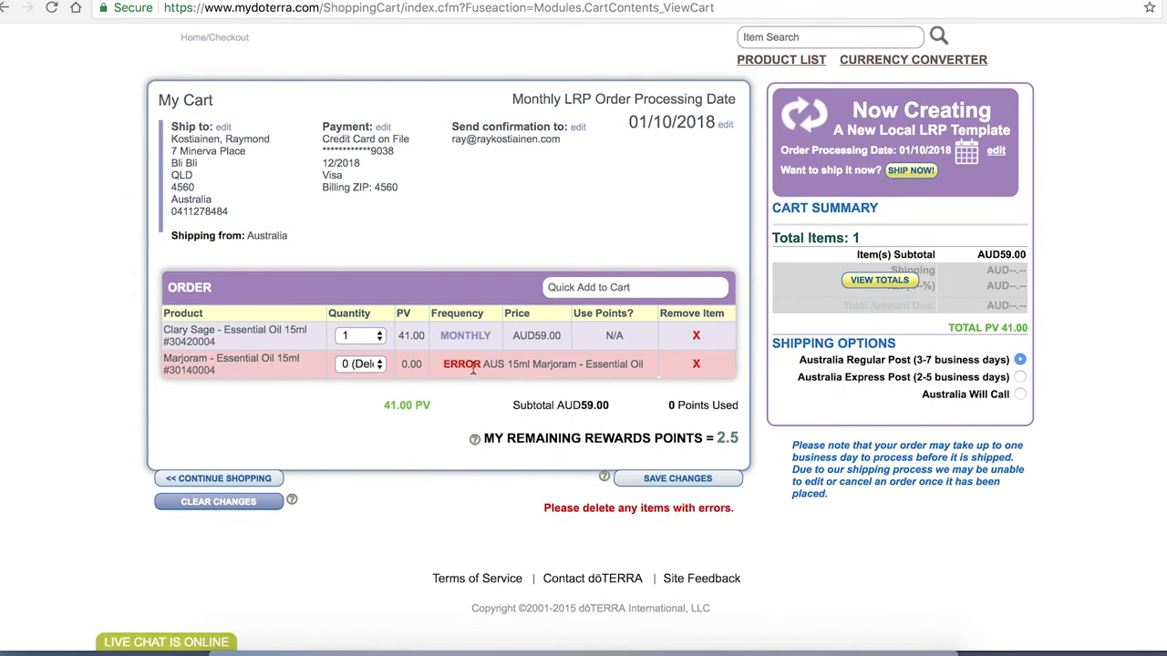
{"action": "left_click", "coordinate": [379, 366]}
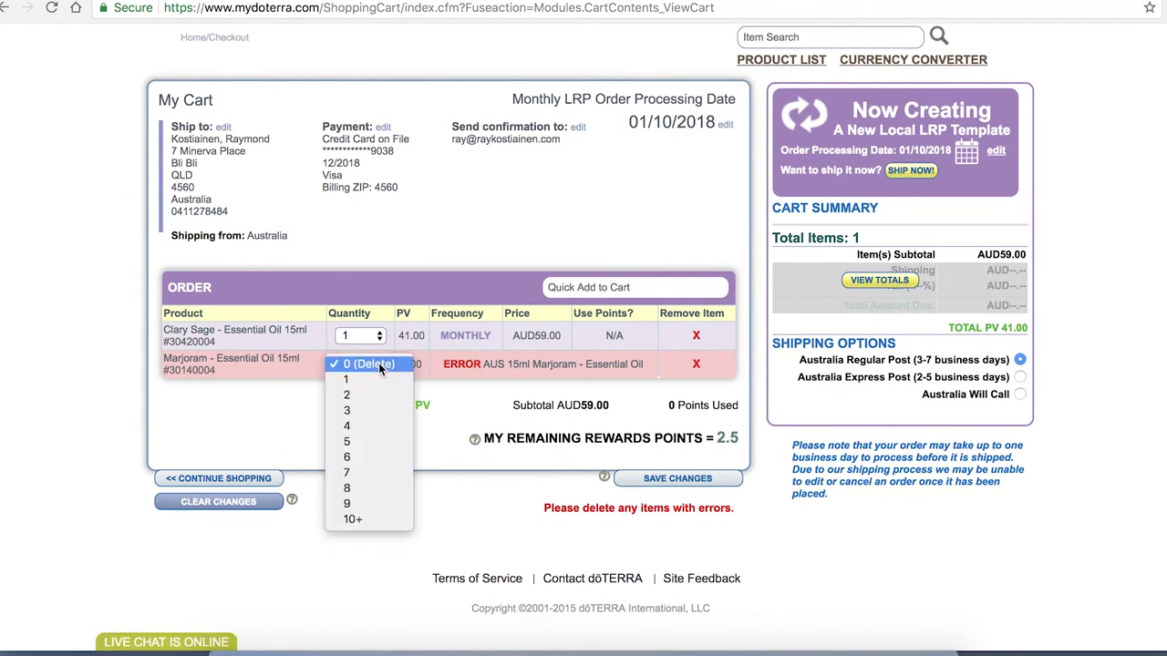
{"action": "left_click", "coordinate": [379, 365]}
{"action": "left_click", "coordinate": [360, 364]}
{"action": "left_click", "coordinate": [359, 378]}
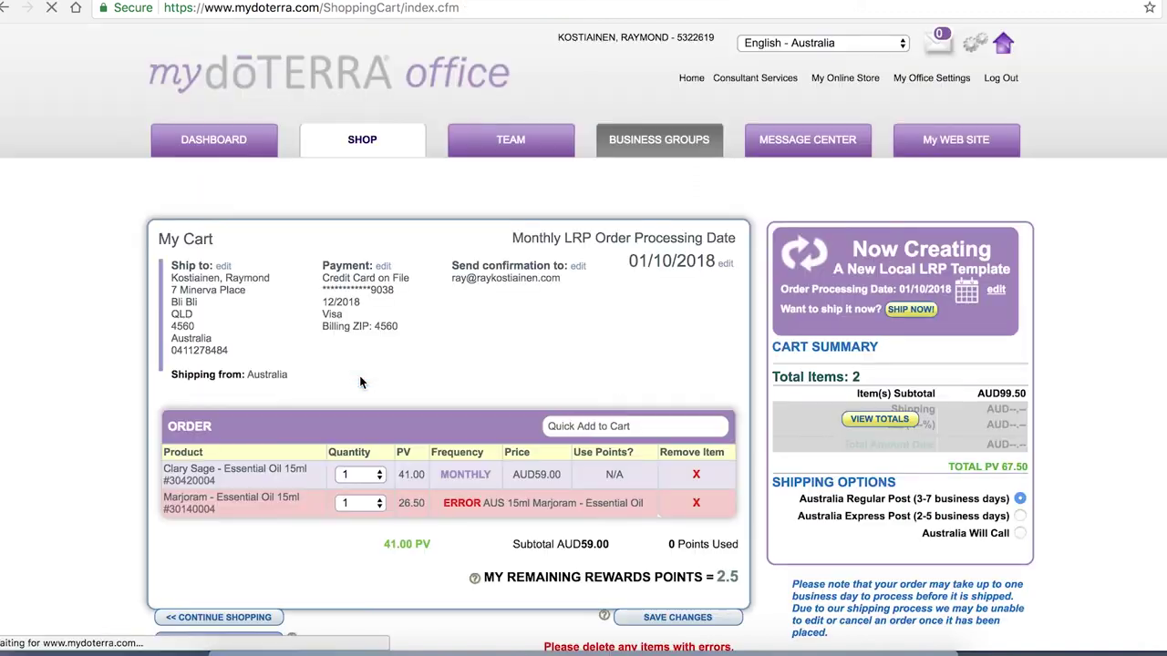
{"action": "scroll", "coordinate": [517, 461], "scroll_direction": "down", "scroll_amount": 4}
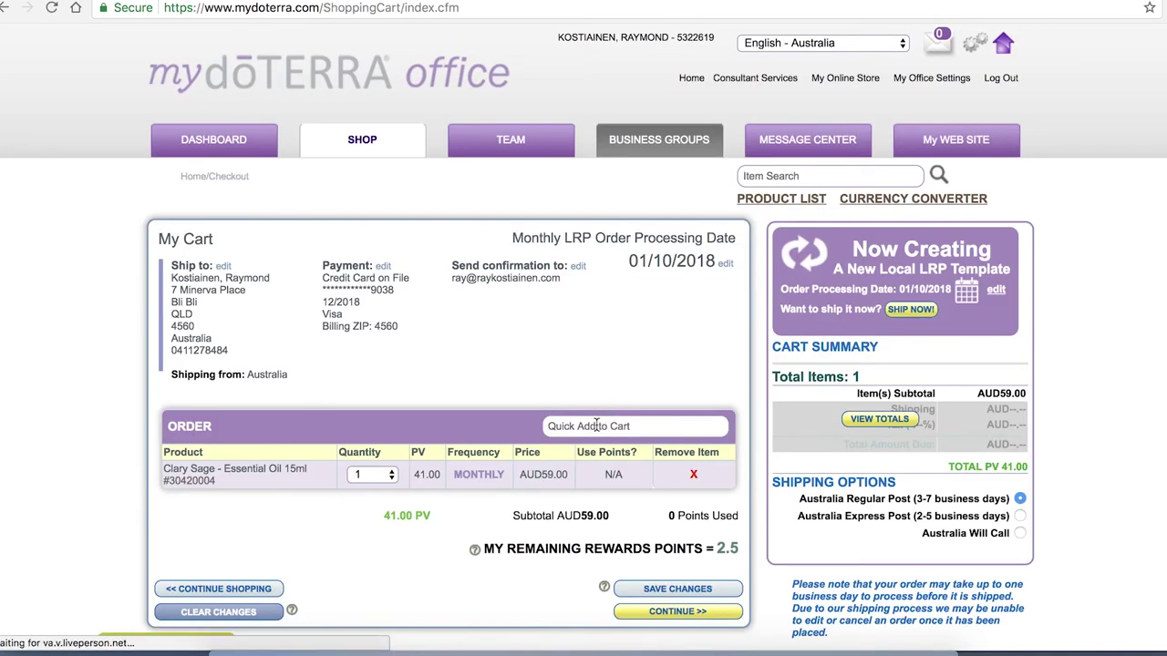
{"action": "left_click", "coordinate": [596, 425]}
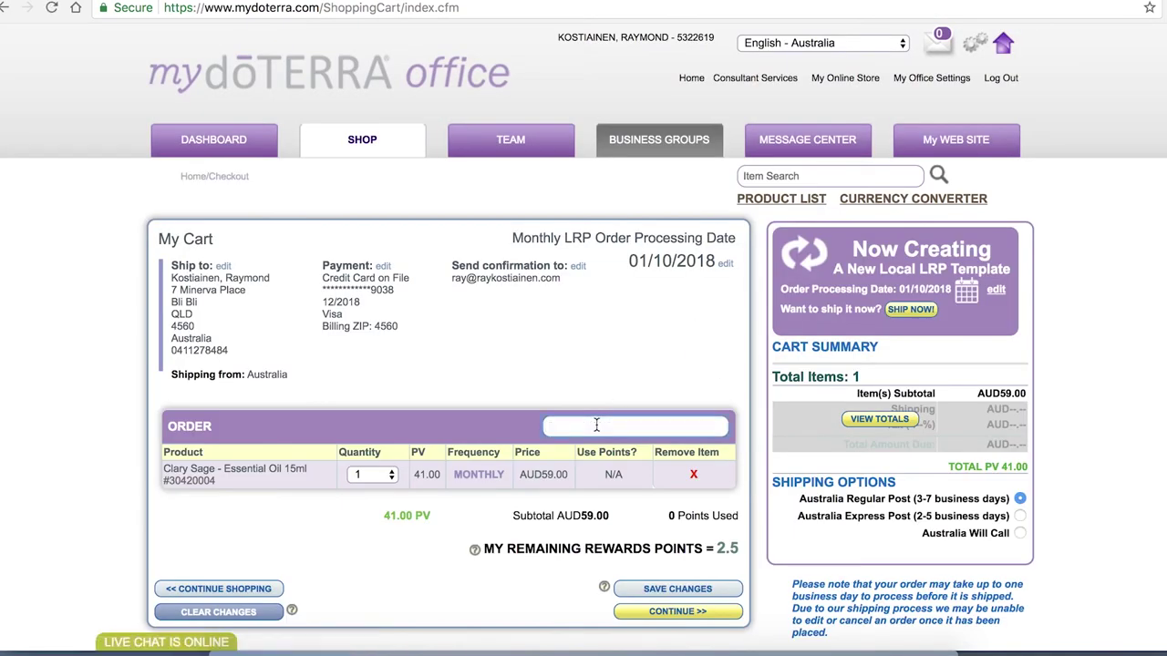
Quick-add Basil - Essential Oil 15mL, bringing the cart to AUD90.50 and 63 PV
{"action": "type", "text": "basil"}
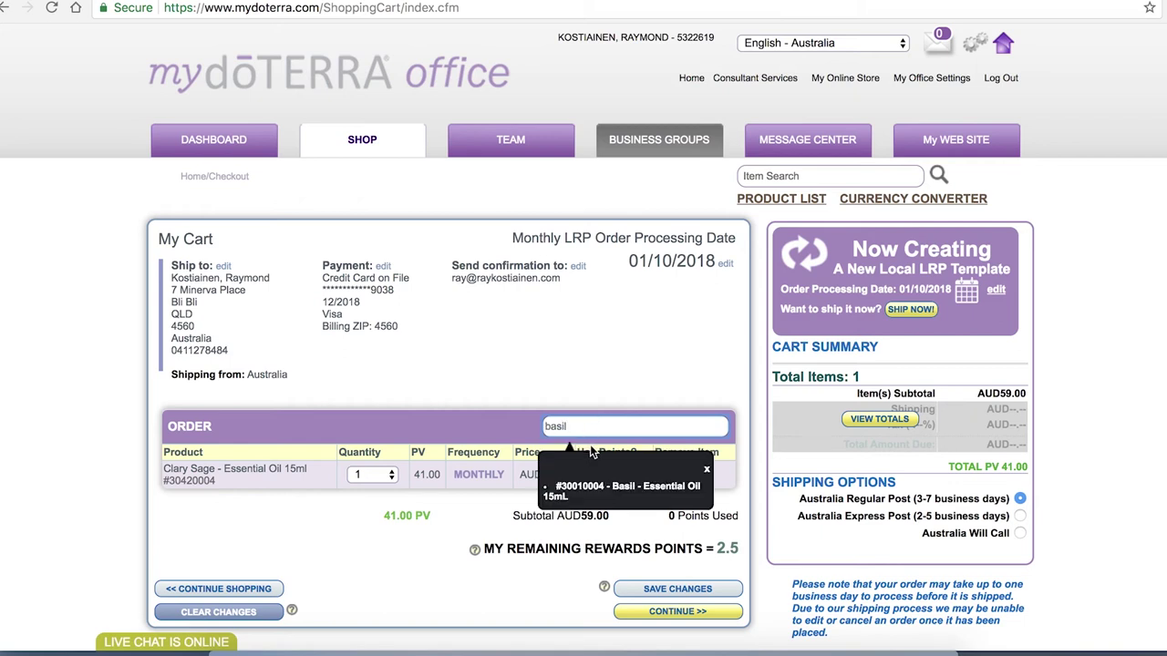
{"action": "left_click", "coordinate": [611, 495]}
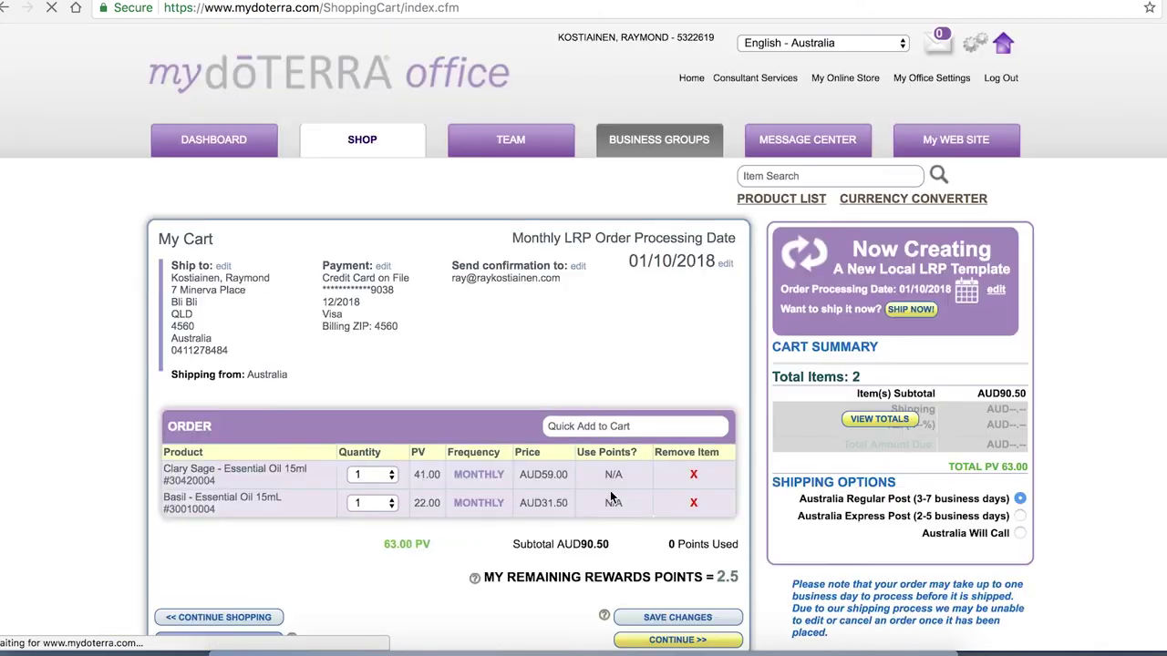
{"action": "scroll", "coordinate": [609, 491], "scroll_direction": "down", "scroll_amount": 3}
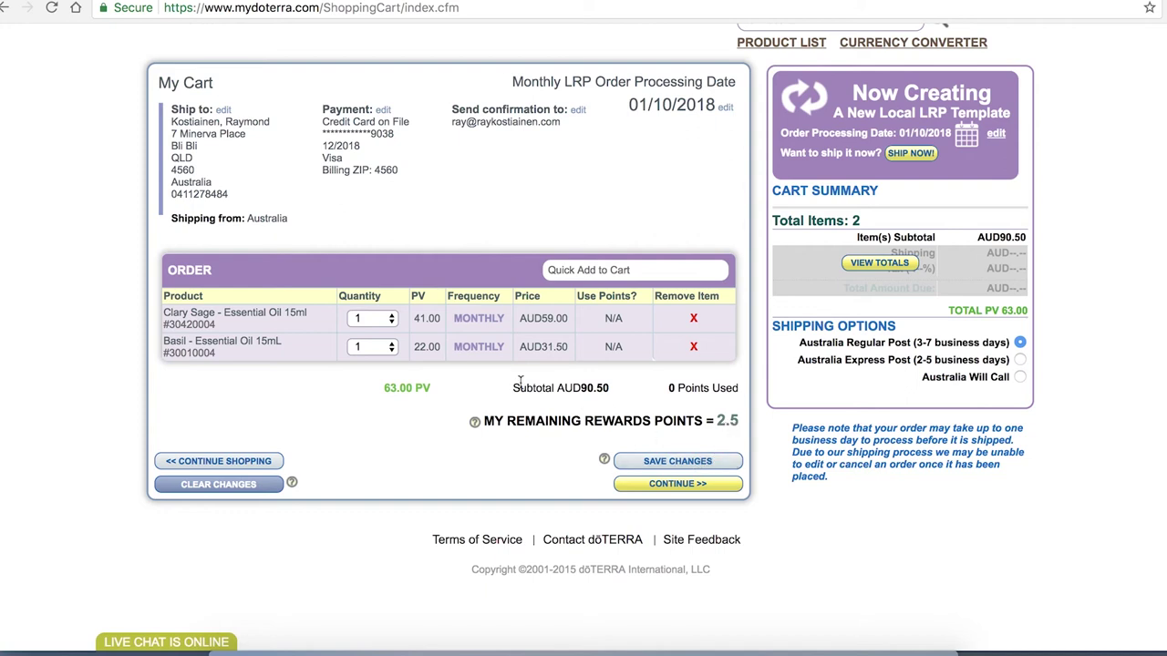
Save the LRP template, confirming despite being under 100 PV
{"action": "left_click", "coordinate": [679, 462]}
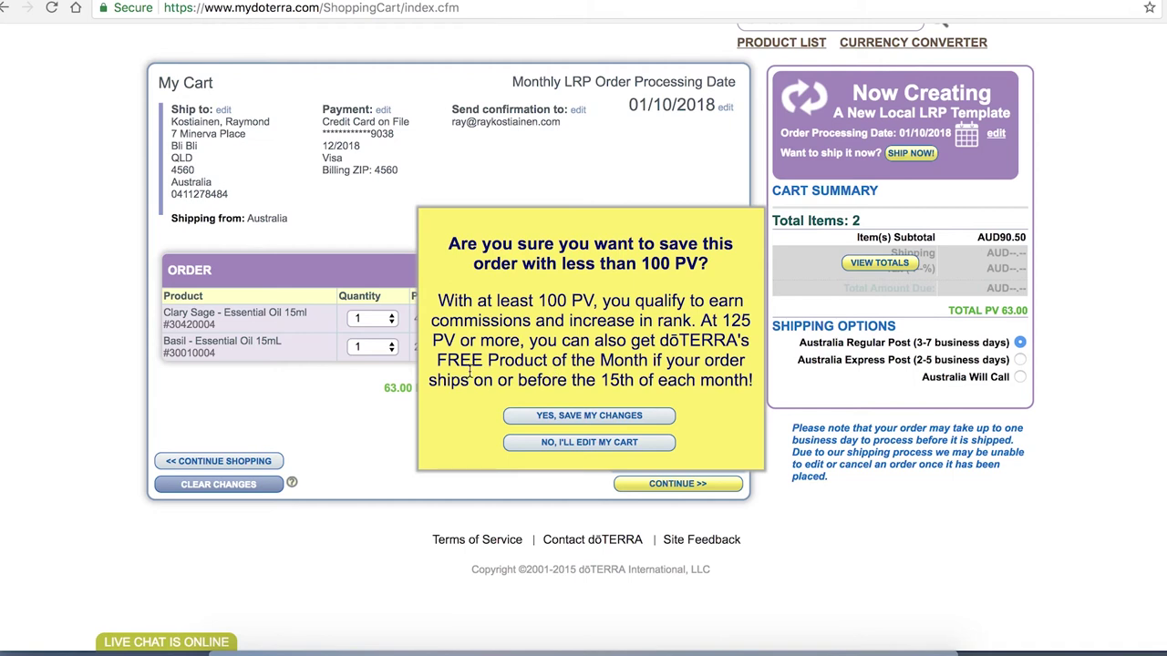
{"action": "left_click", "coordinate": [597, 417]}
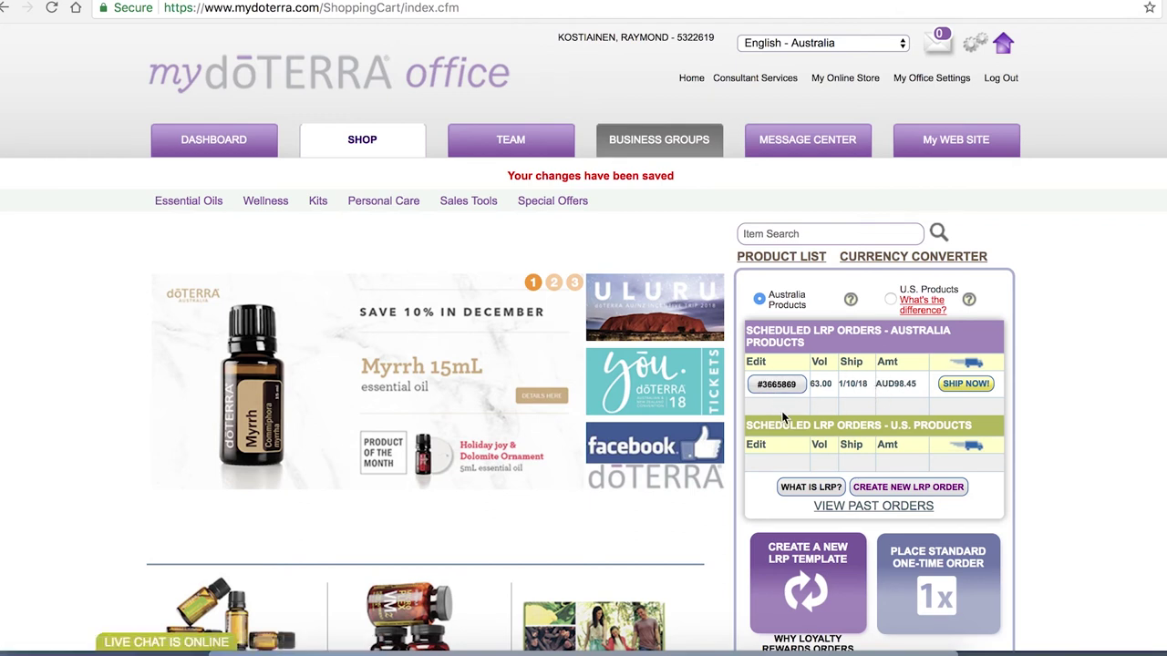
Reopen the scheduled LRP order and delete Clary Sage, leaving Basil 15mL at AUD31.50
{"action": "scroll", "coordinate": [782, 416], "scroll_direction": "down", "scroll_amount": 3}
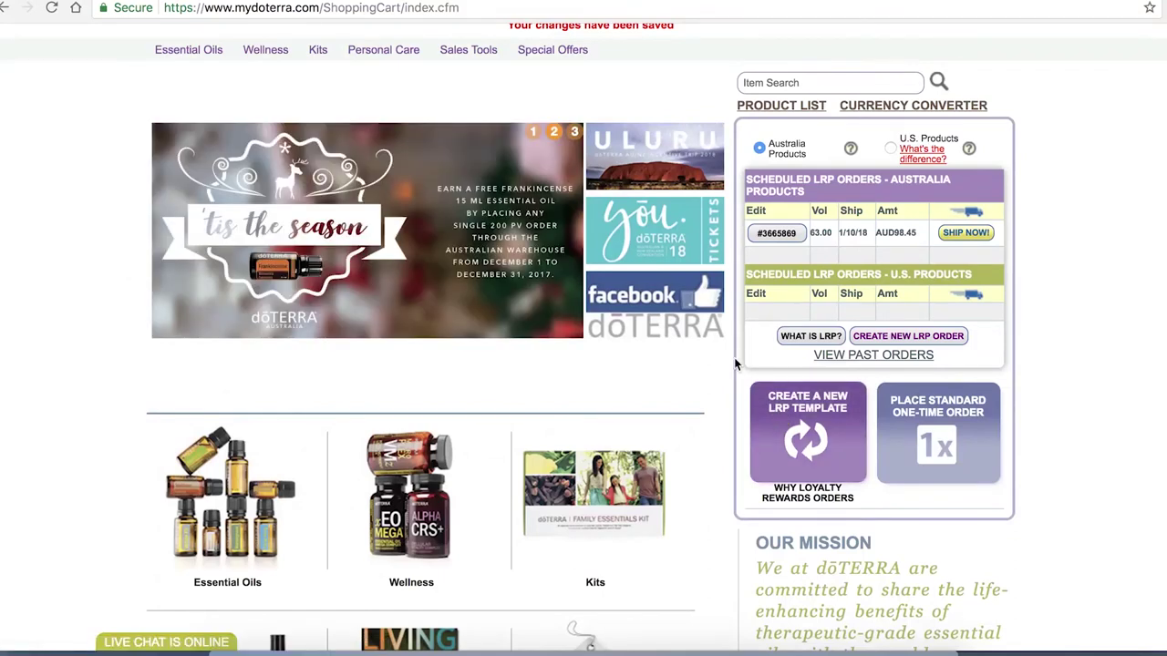
{"action": "left_click", "coordinate": [776, 233]}
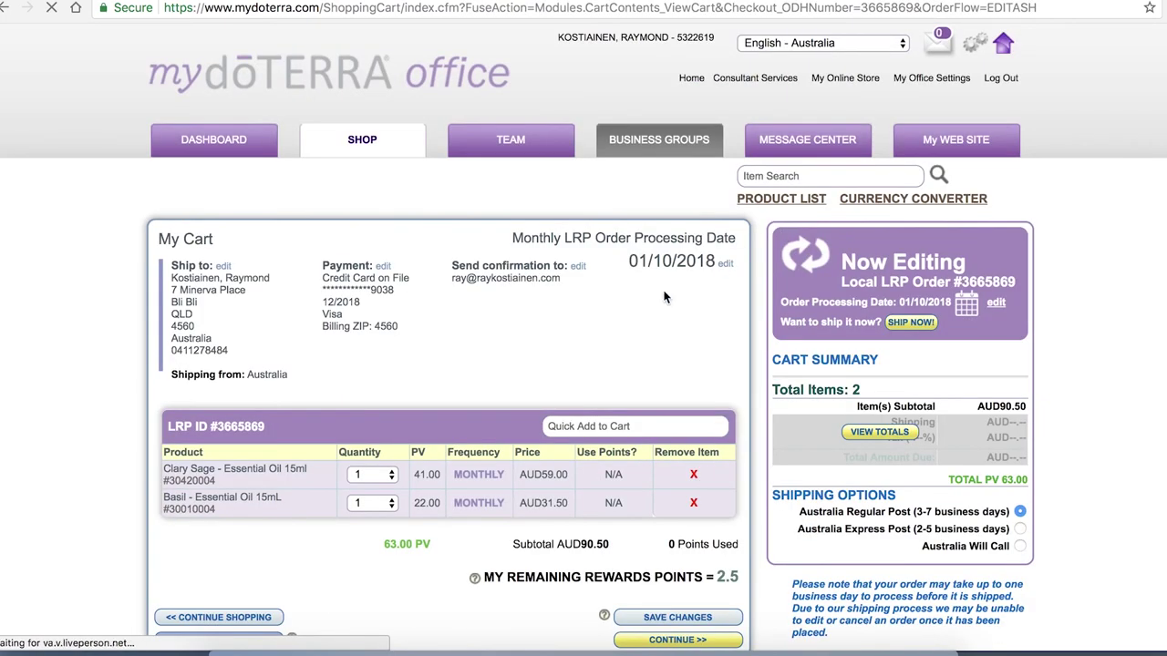
{"action": "scroll", "coordinate": [662, 300], "scroll_direction": "down", "scroll_amount": 3}
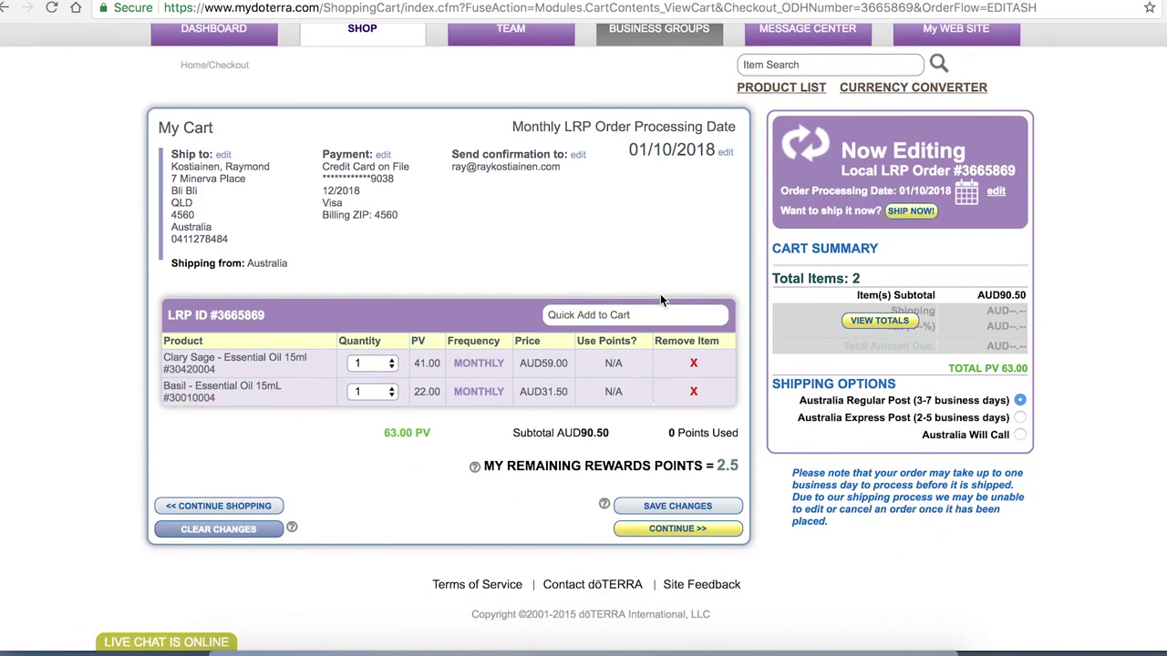
{"action": "left_click", "coordinate": [694, 364]}
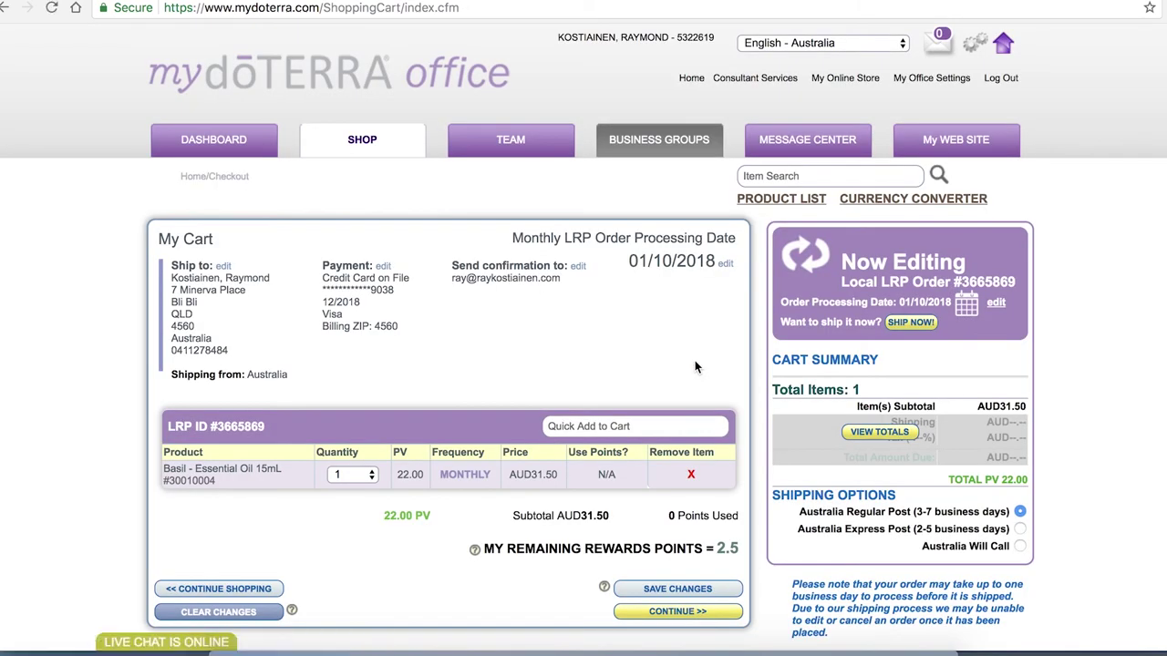
{"action": "left_click", "coordinate": [690, 477]}
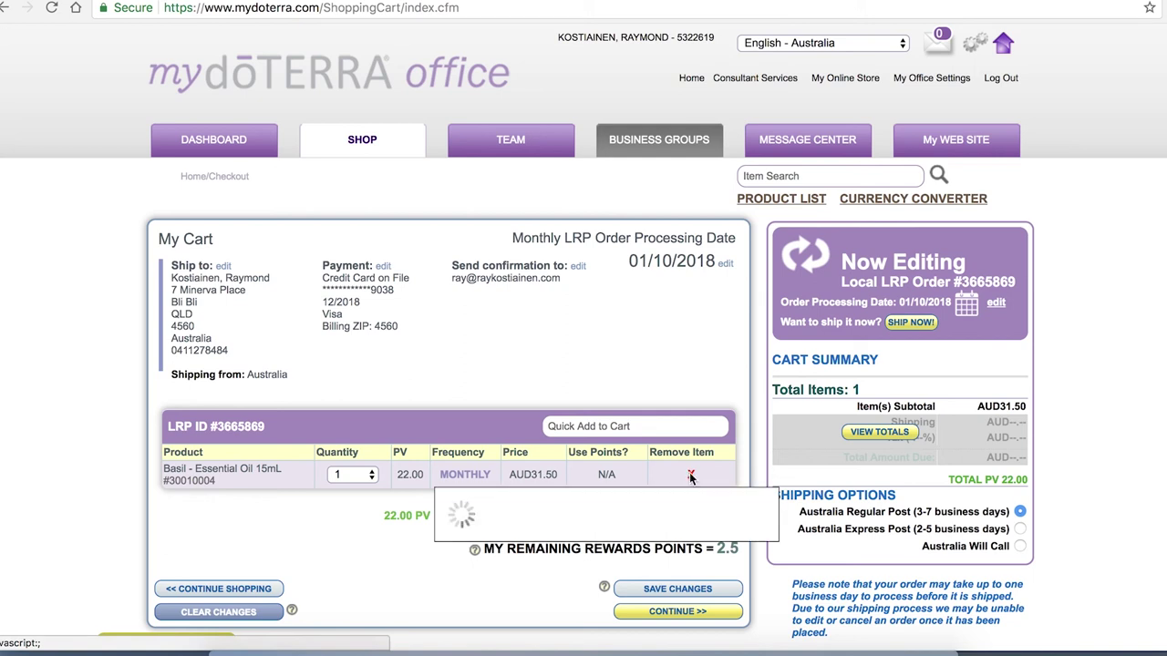
{"action": "scroll", "coordinate": [689, 472], "scroll_direction": "down", "scroll_amount": 2}
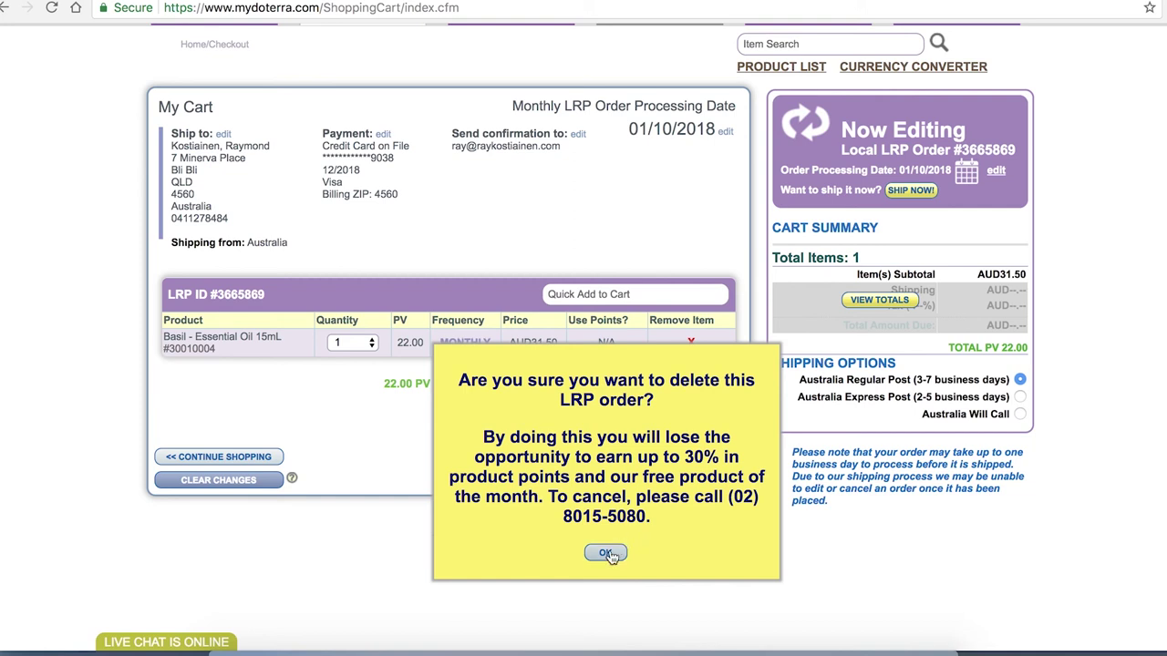
{"action": "left_click", "coordinate": [606, 553]}
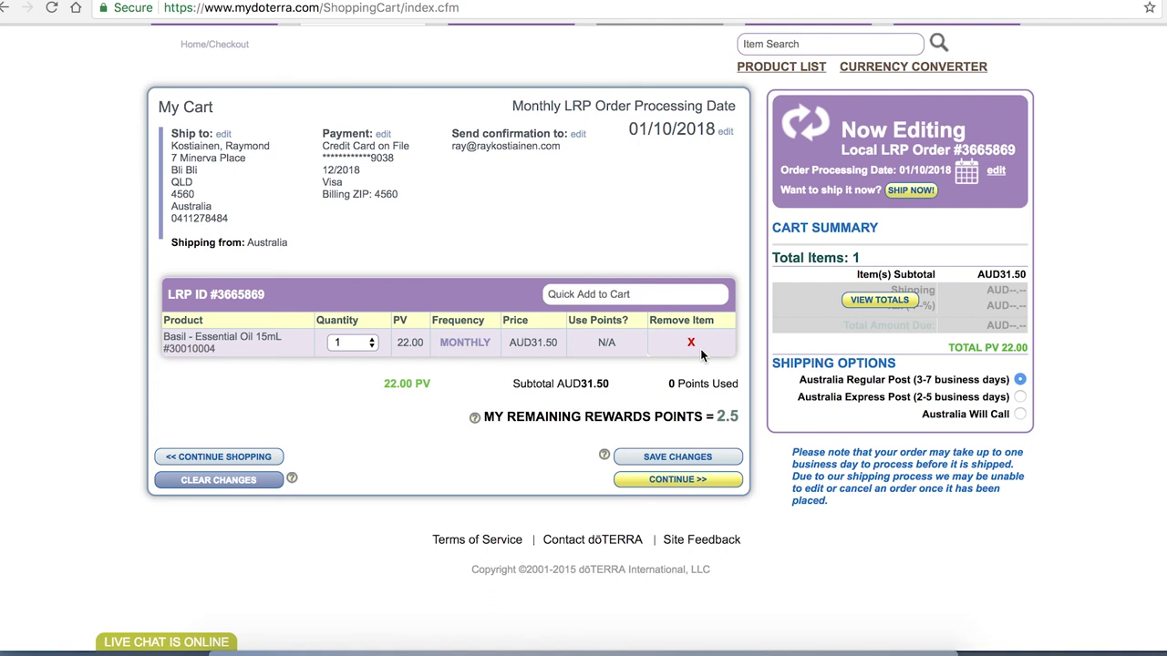
Save the edited order under 100 PV and verify it lists 22.00 PV, AUD39.45
{"action": "left_click", "coordinate": [712, 459]}
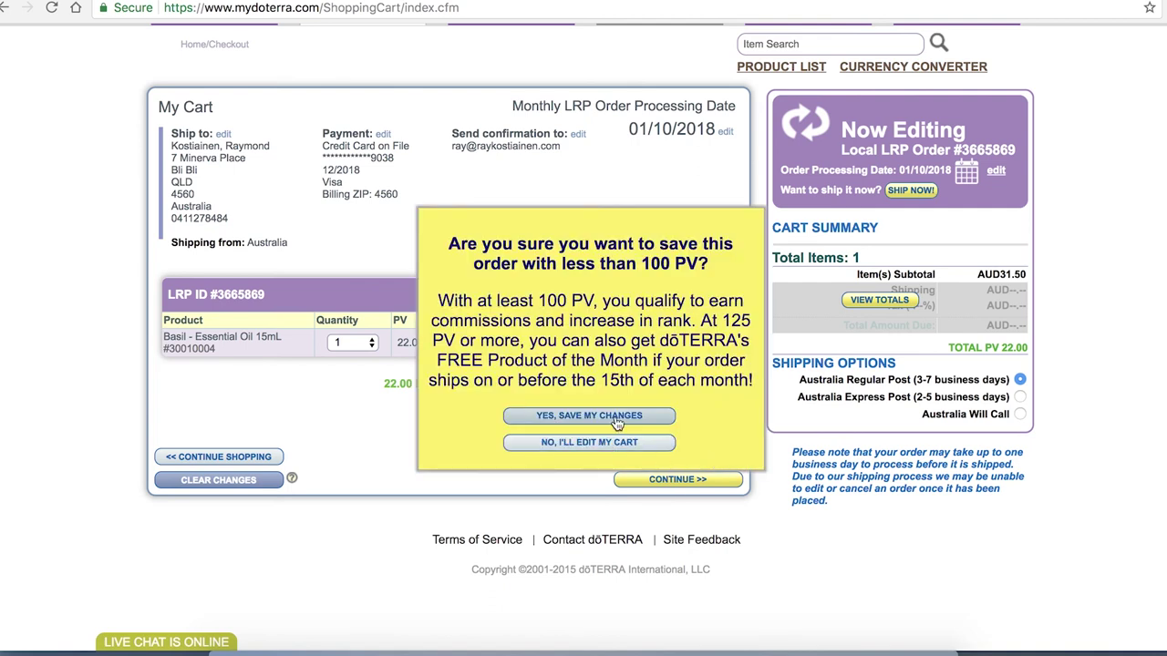
{"action": "left_click", "coordinate": [616, 418]}
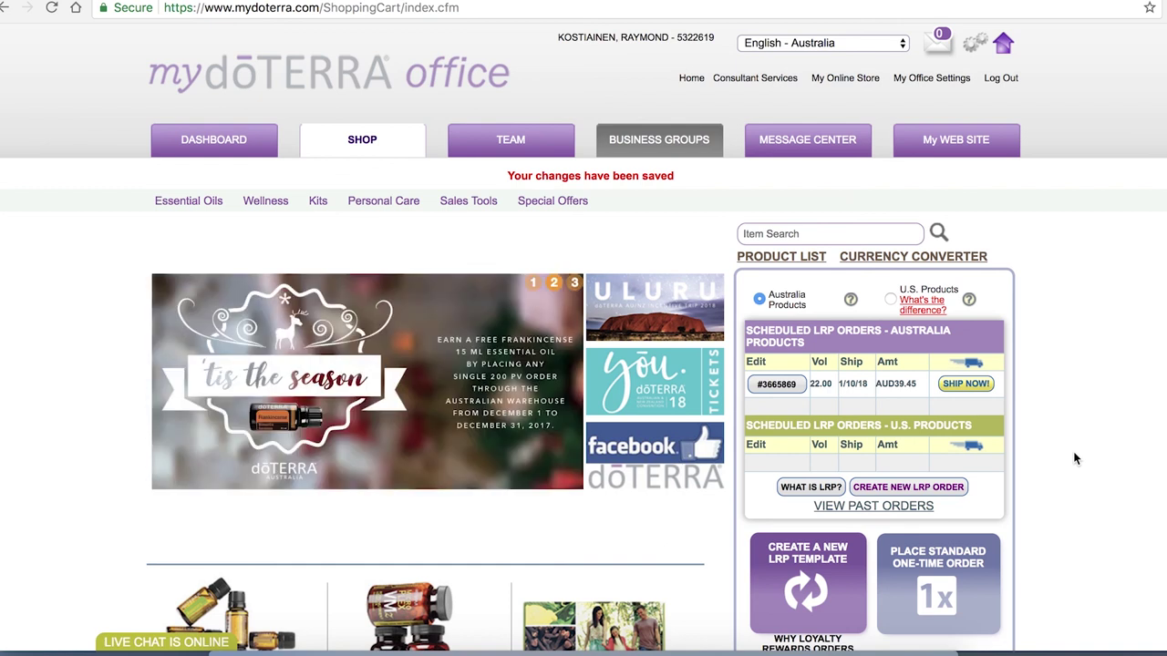
{"action": "scroll", "coordinate": [1074, 454], "scroll_direction": "down", "scroll_amount": 3}
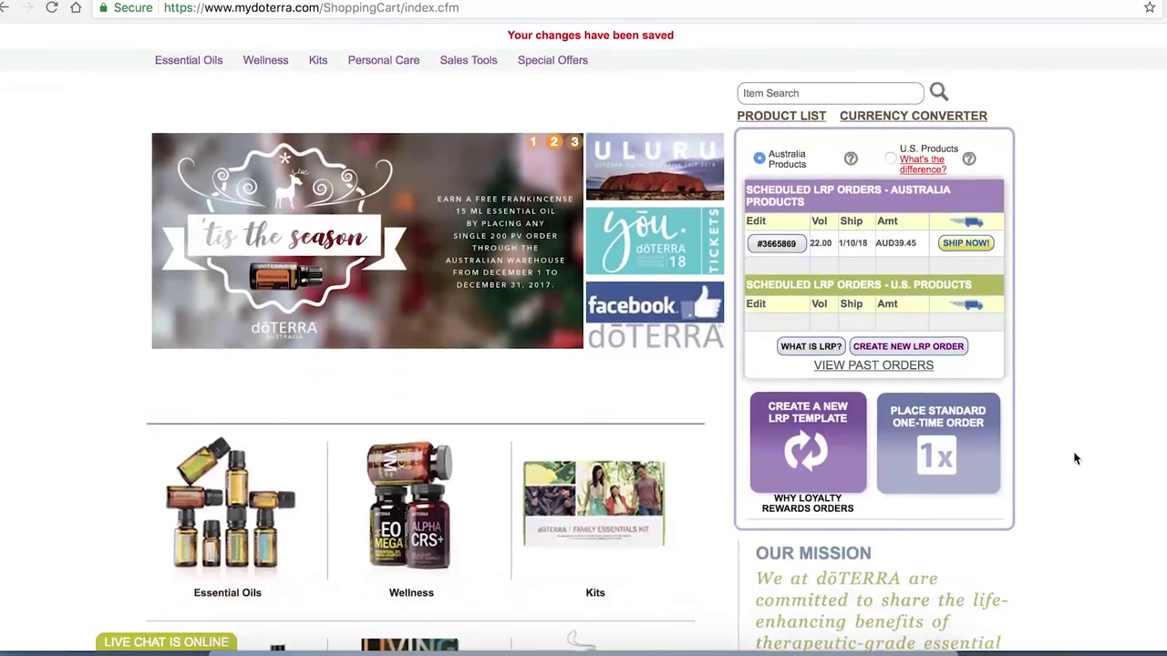
{"action": "scroll", "coordinate": [1075, 458], "scroll_direction": "up", "scroll_amount": 3}
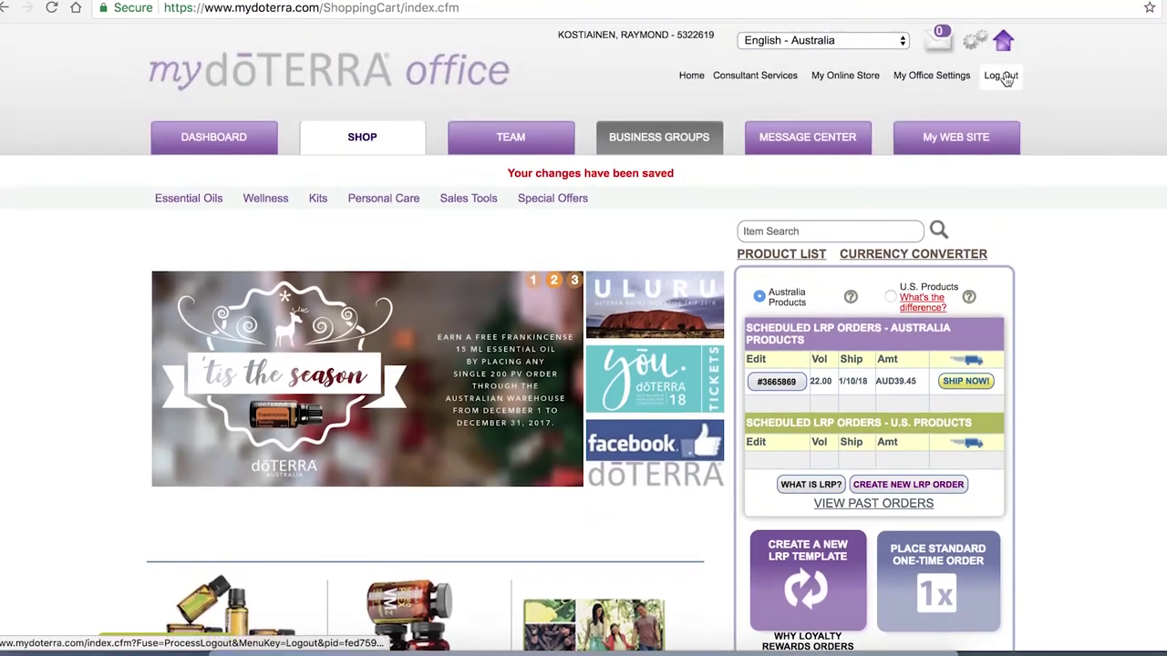